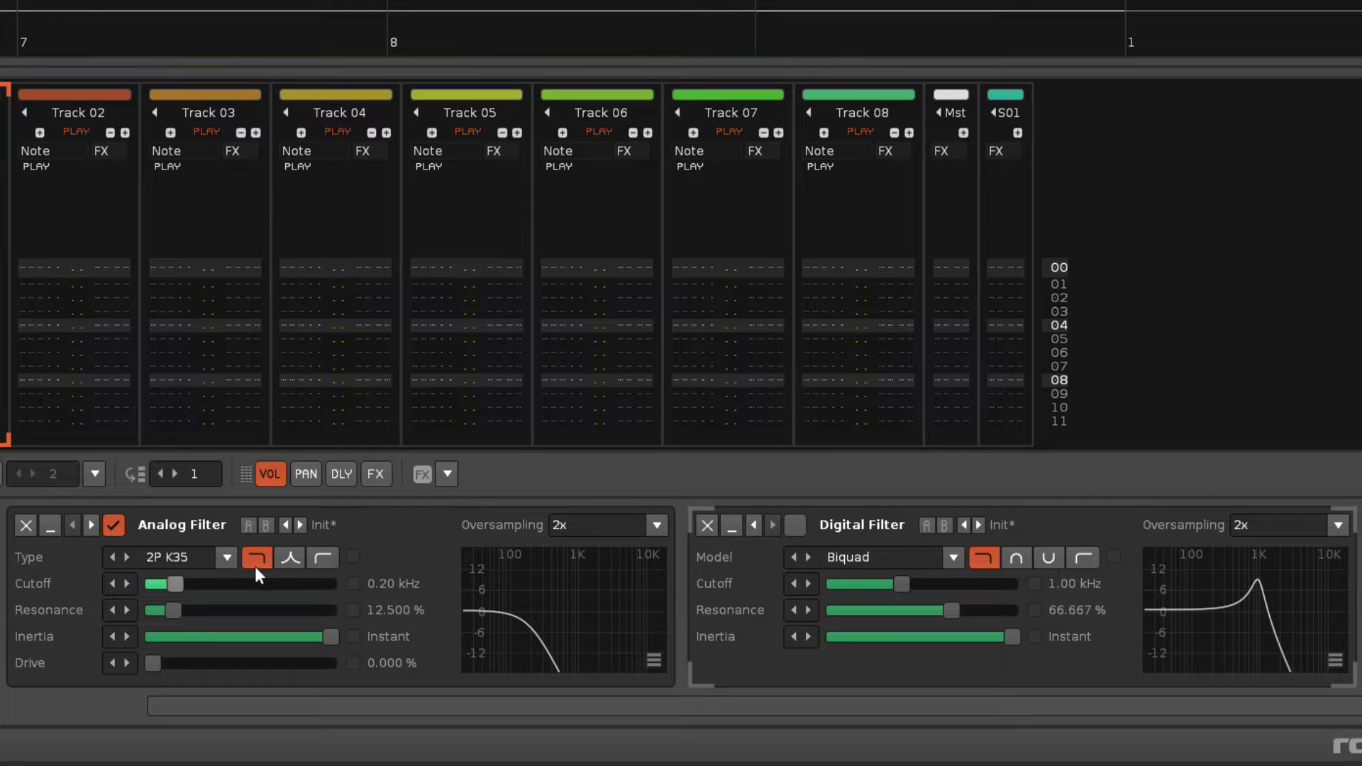
Step: Sweep the Analog Filter cutoff through low-pass and high-pass modes, ending high-pass at 4.95 kHz
{"action": "left_click_drag", "start_coordinate": [180, 588], "coordinate": [223, 585]}
{"action": "left_click", "coordinate": [325, 561]}
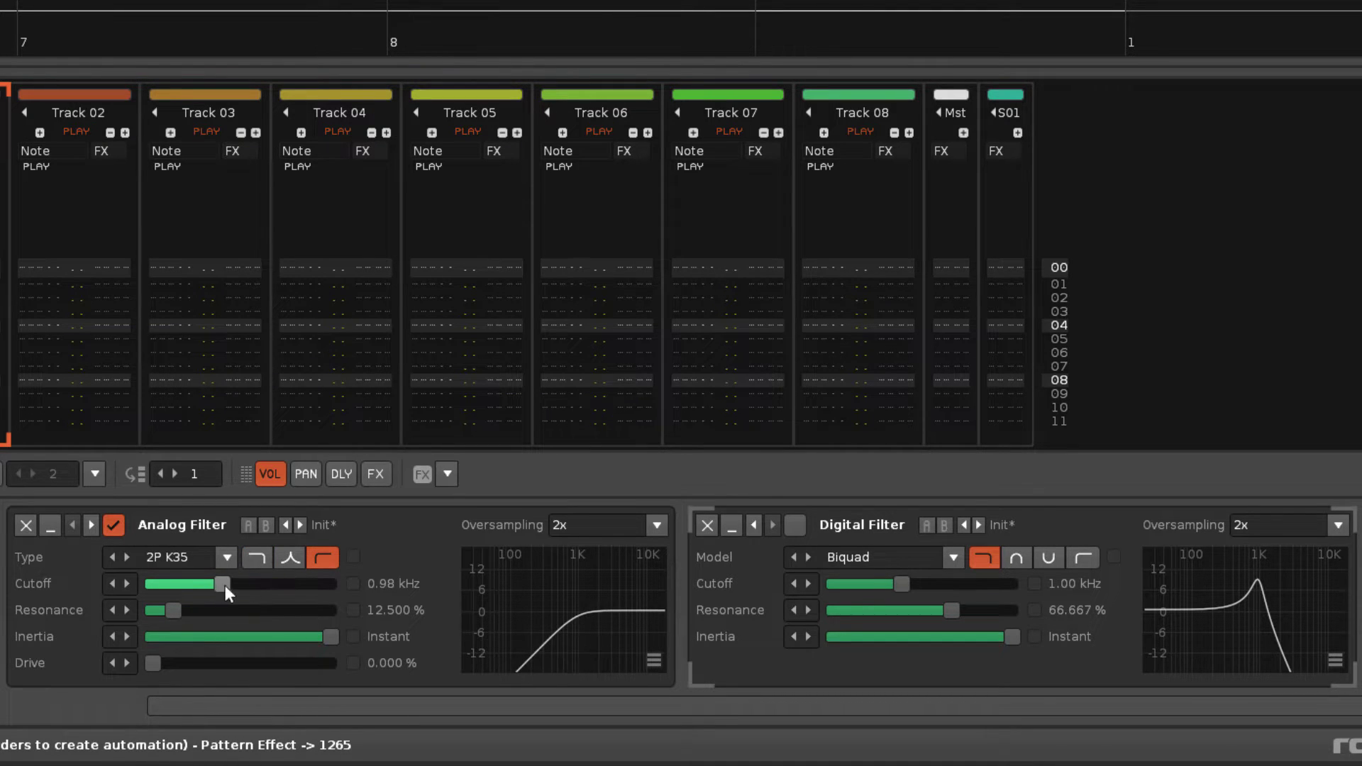
{"action": "left_click", "coordinate": [262, 557]}
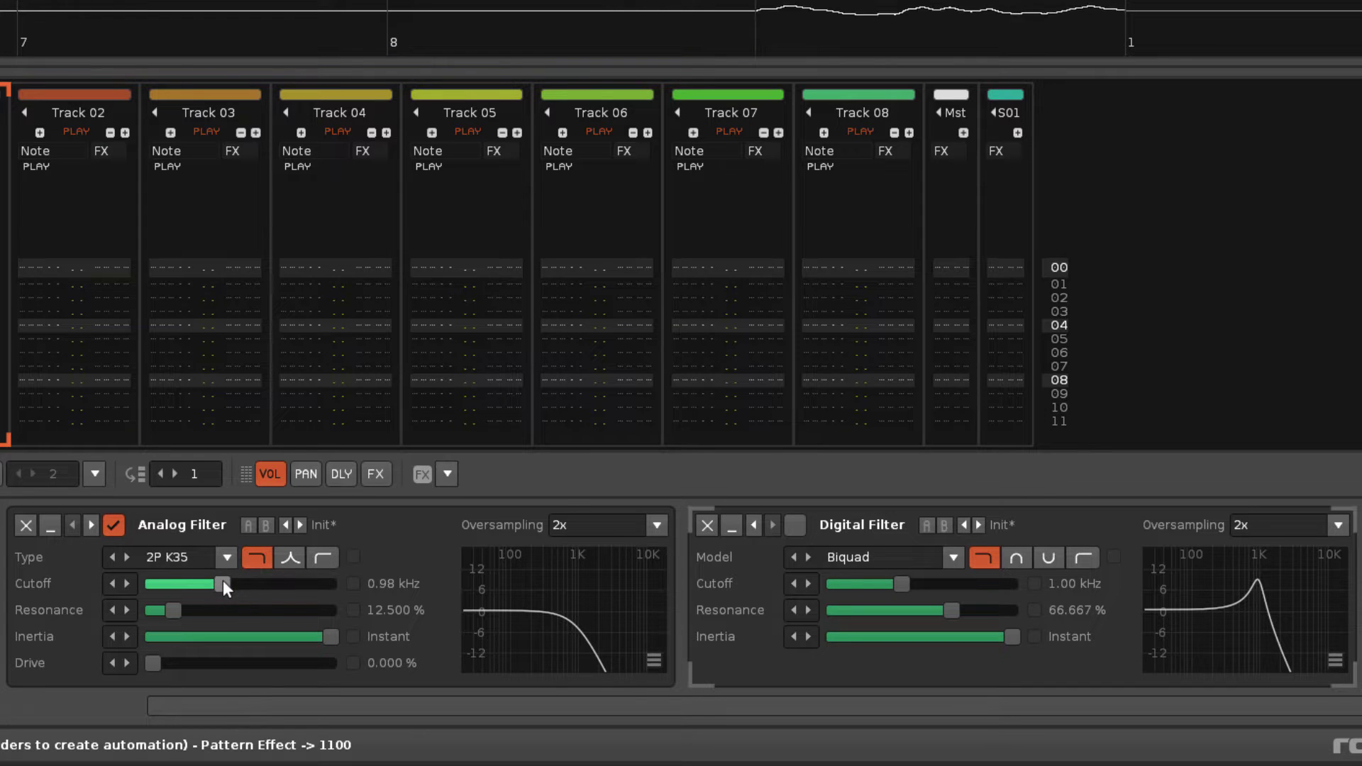
{"action": "mouse_move", "coordinate": [222, 580]}
{"action": "left_mouse_down"}
{"action": "mouse_move", "coordinate": [174, 583]}
{"action": "mouse_move", "coordinate": [199, 583]}
{"action": "left_mouse_up"}
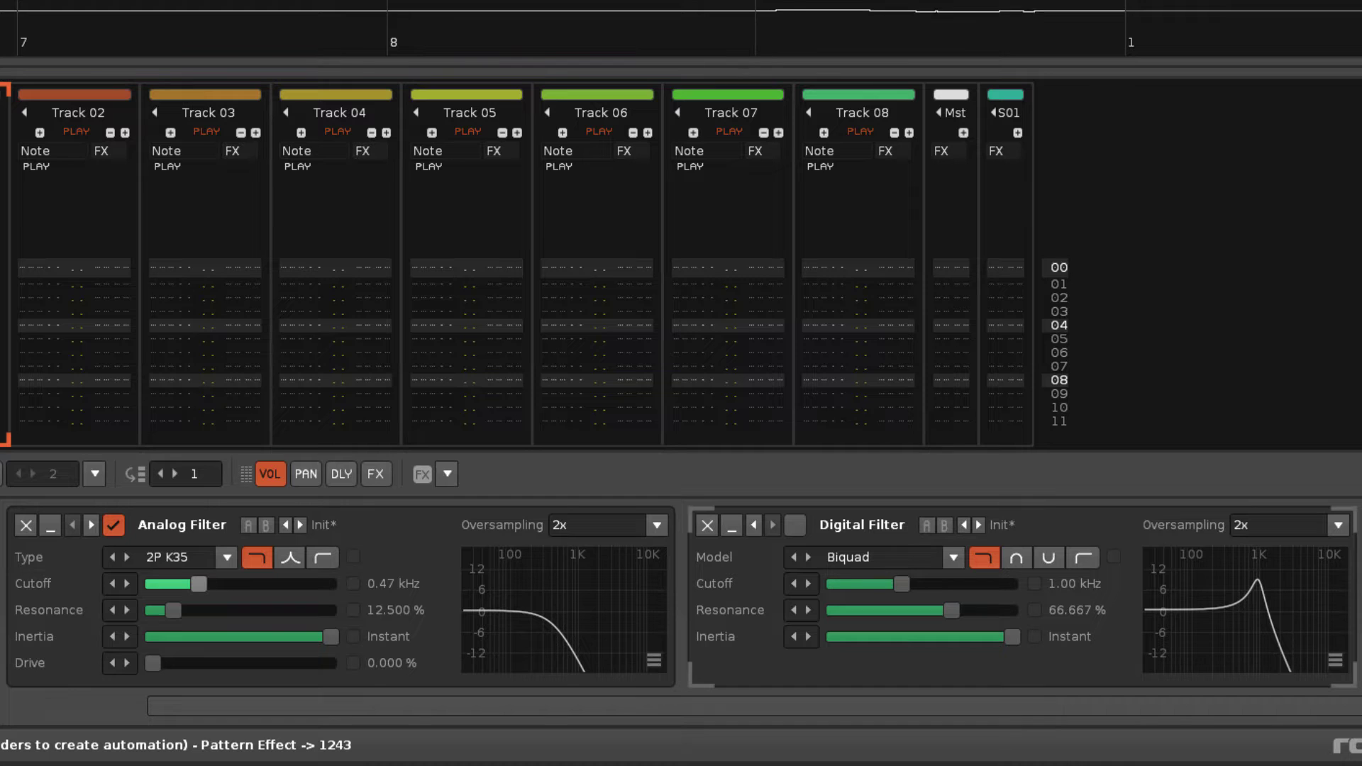
{"action": "left_click", "coordinate": [323, 557]}
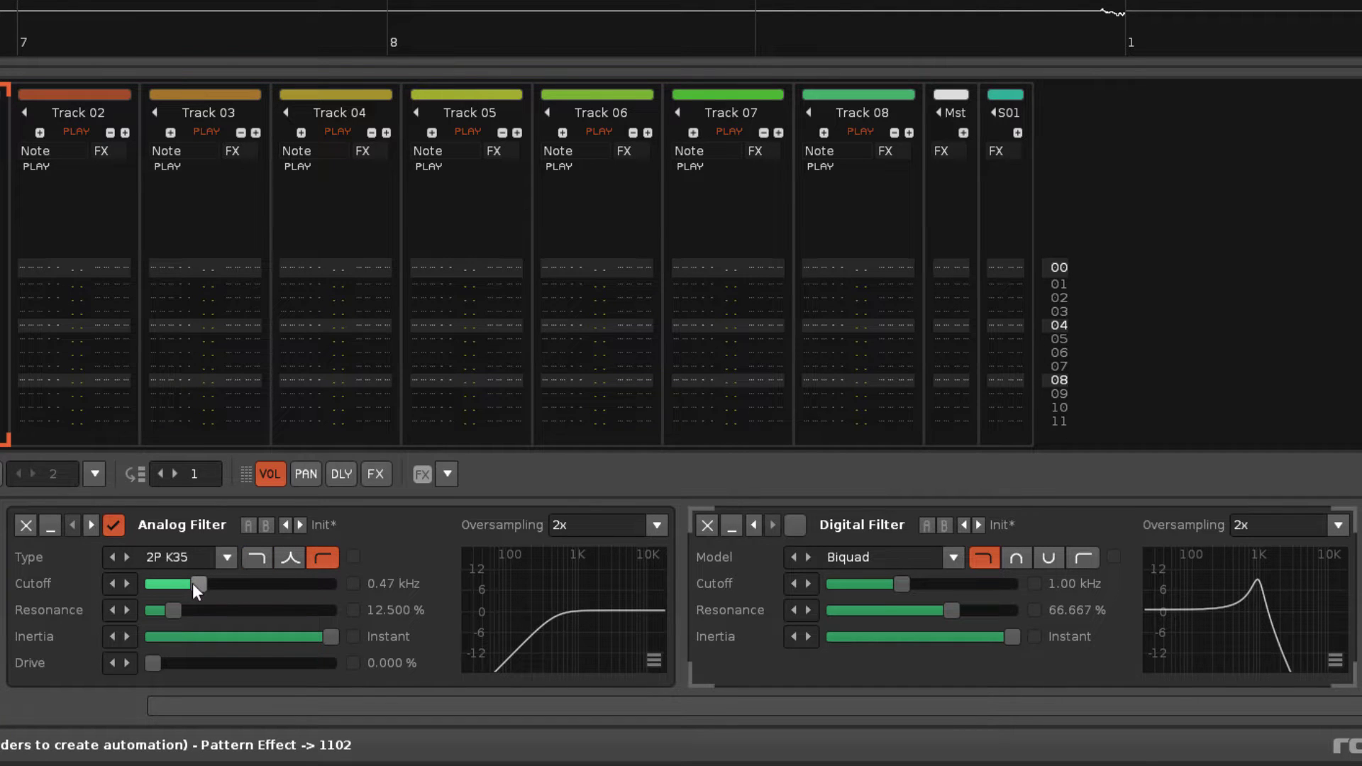
{"action": "left_click_drag", "start_coordinate": [193, 583], "coordinate": [281, 583]}
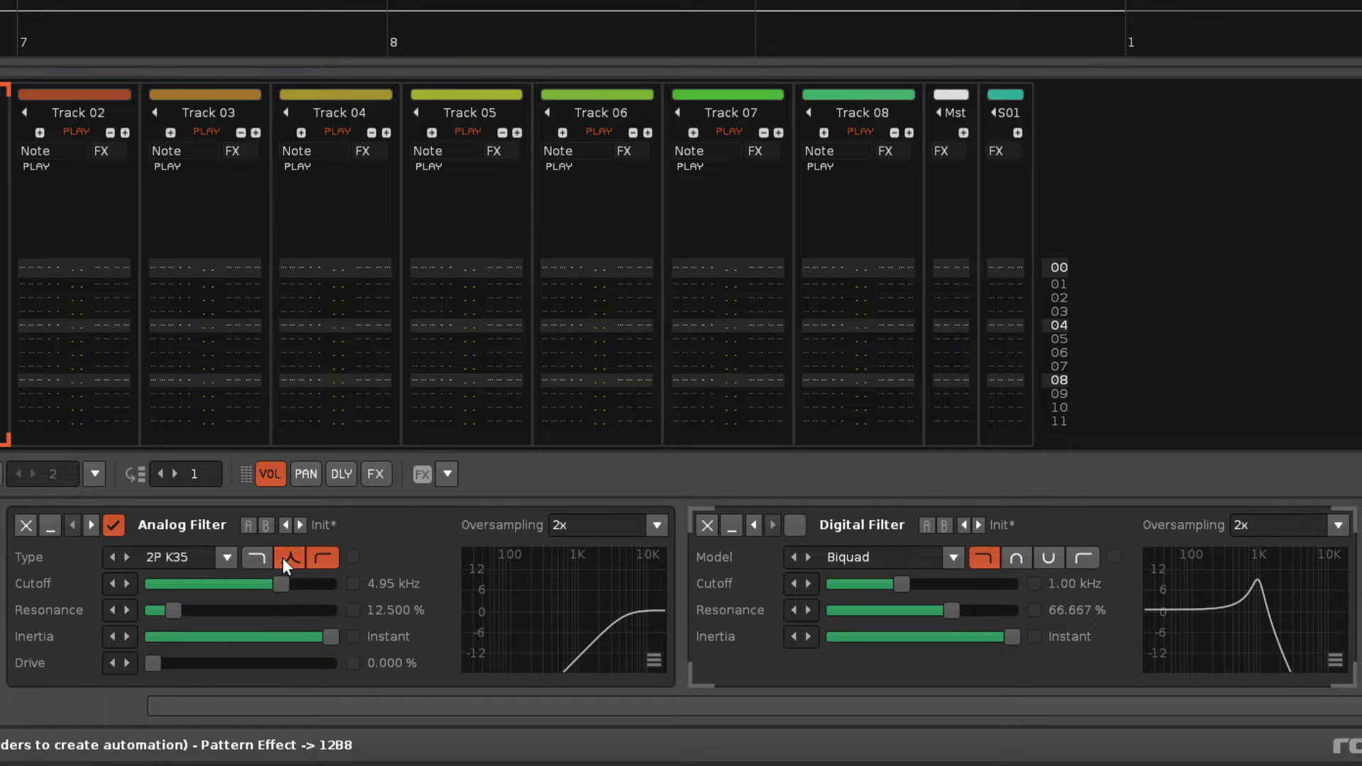
Step: Make the Analog Filter a band-pass near 0.88 kHz and the Digital Filter a 0.58 kHz notch
{"action": "left_click", "coordinate": [283, 557]}
{"action": "left_click_drag", "start_coordinate": [283, 589], "coordinate": [242, 584]}
{"action": "left_click", "coordinate": [1010, 562]}
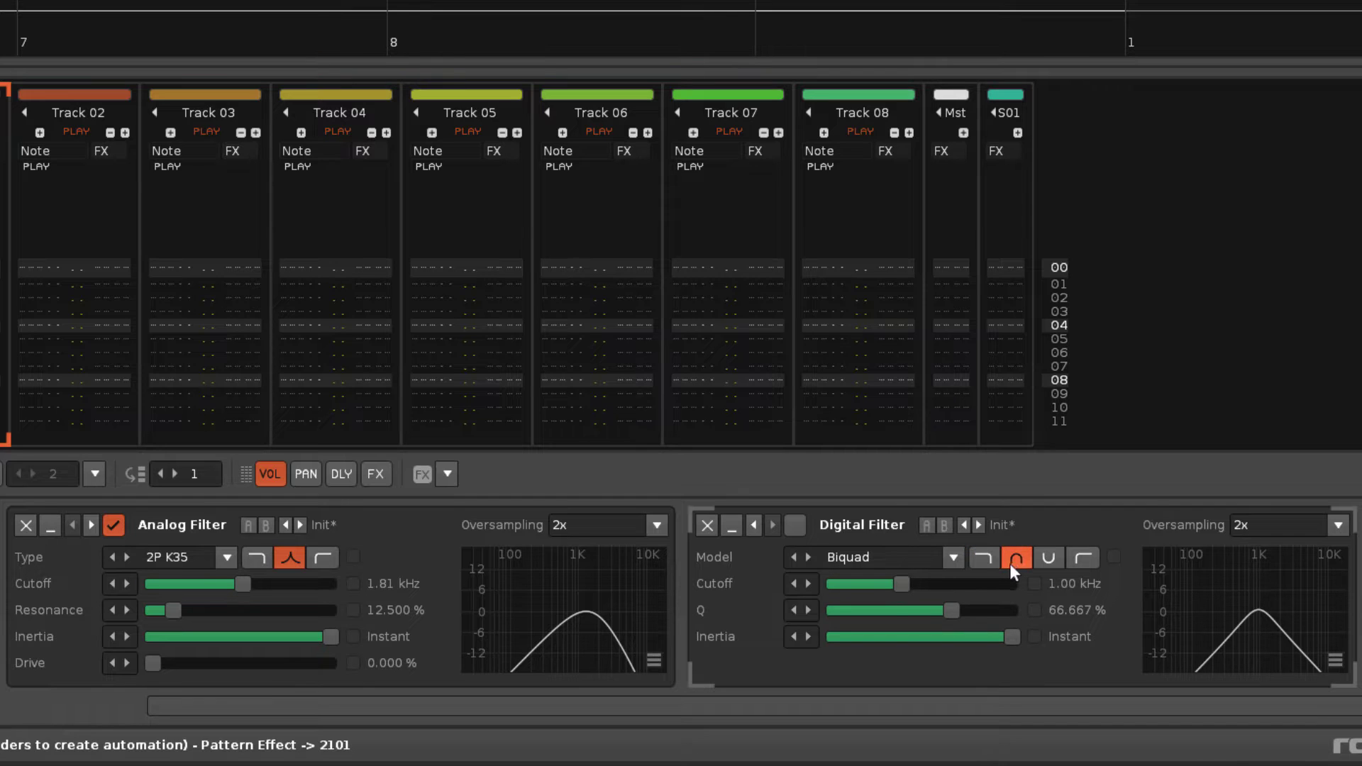
{"action": "mouse_move", "coordinate": [899, 584]}
{"action": "left_mouse_down"}
{"action": "mouse_move", "coordinate": [871, 584]}
{"action": "mouse_move", "coordinate": [884, 584]}
{"action": "left_mouse_up"}
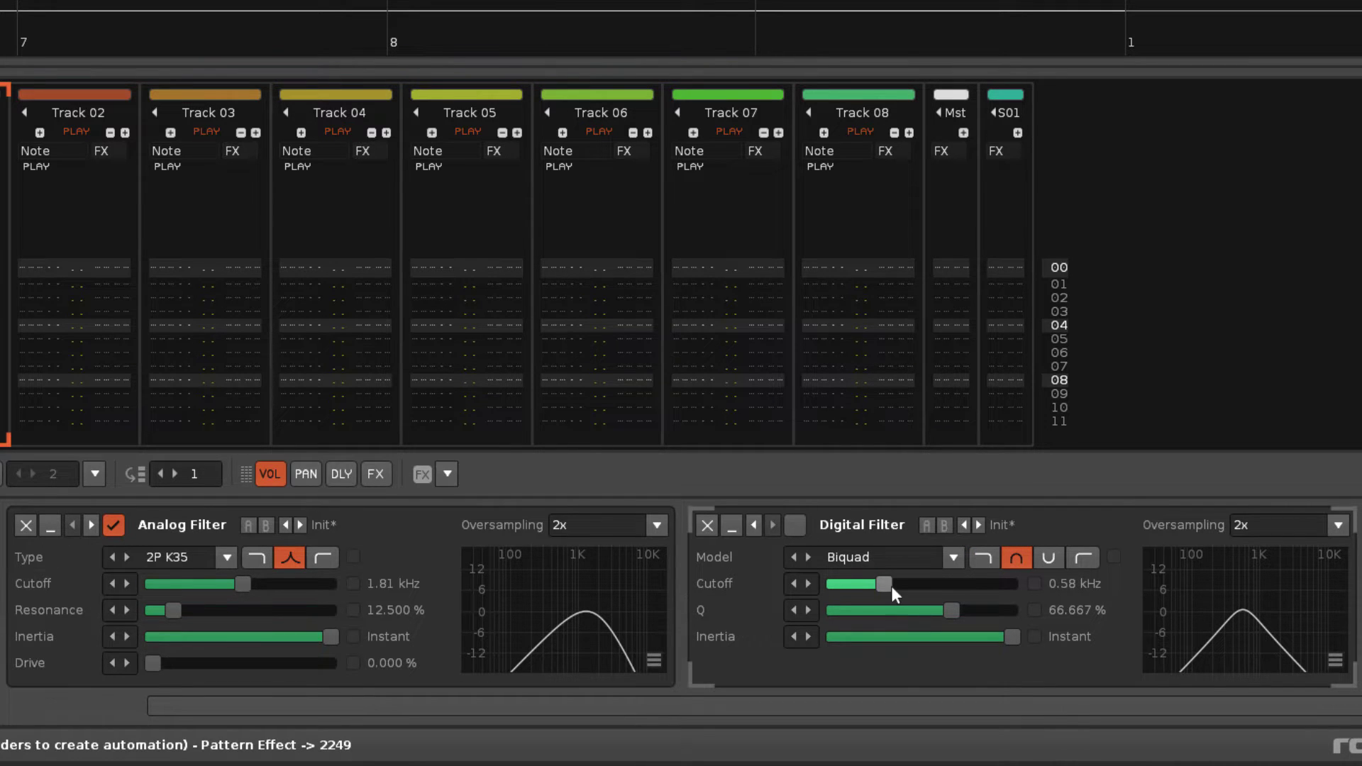
{"action": "left_click", "coordinate": [1053, 558]}
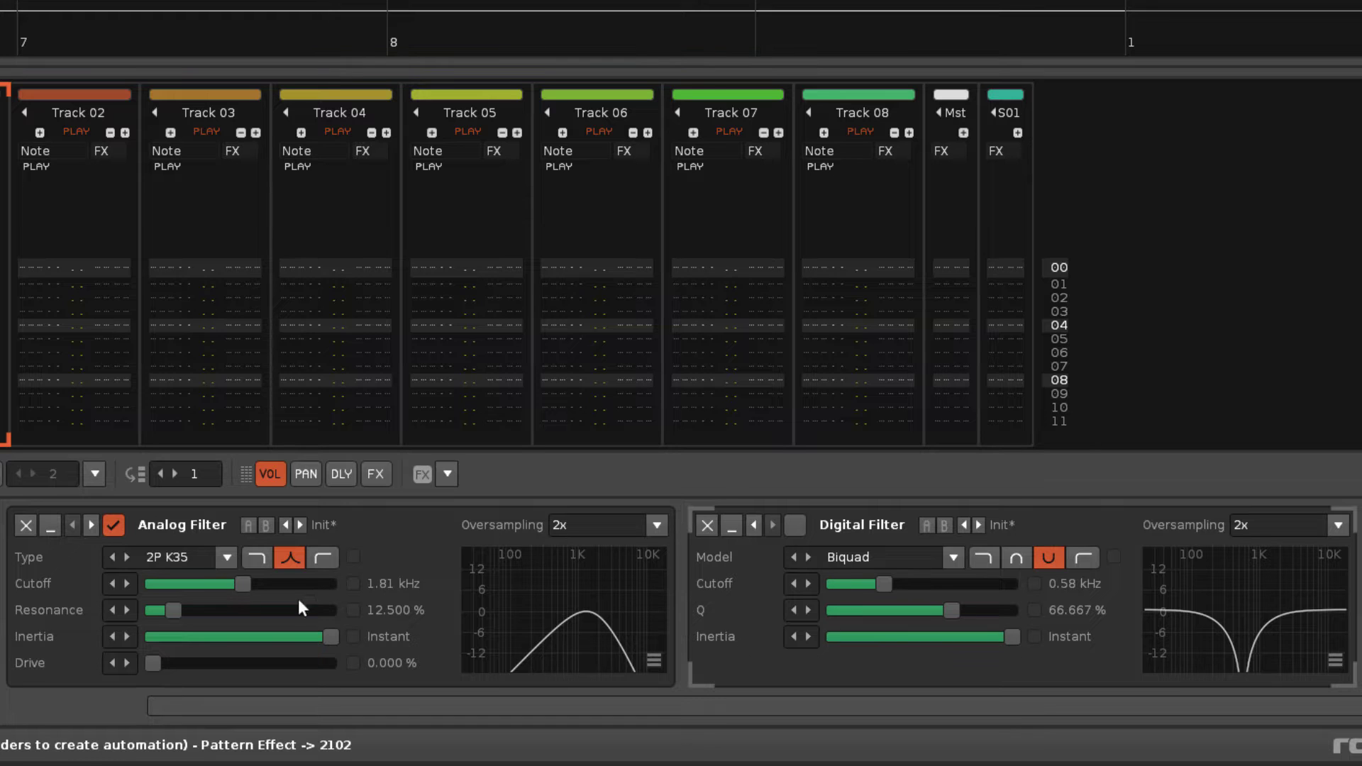
{"action": "mouse_move", "coordinate": [241, 586]}
{"action": "left_mouse_down"}
{"action": "mouse_move", "coordinate": [176, 584]}
{"action": "mouse_move", "coordinate": [293, 584]}
{"action": "mouse_move", "coordinate": [219, 583]}
{"action": "left_mouse_up"}
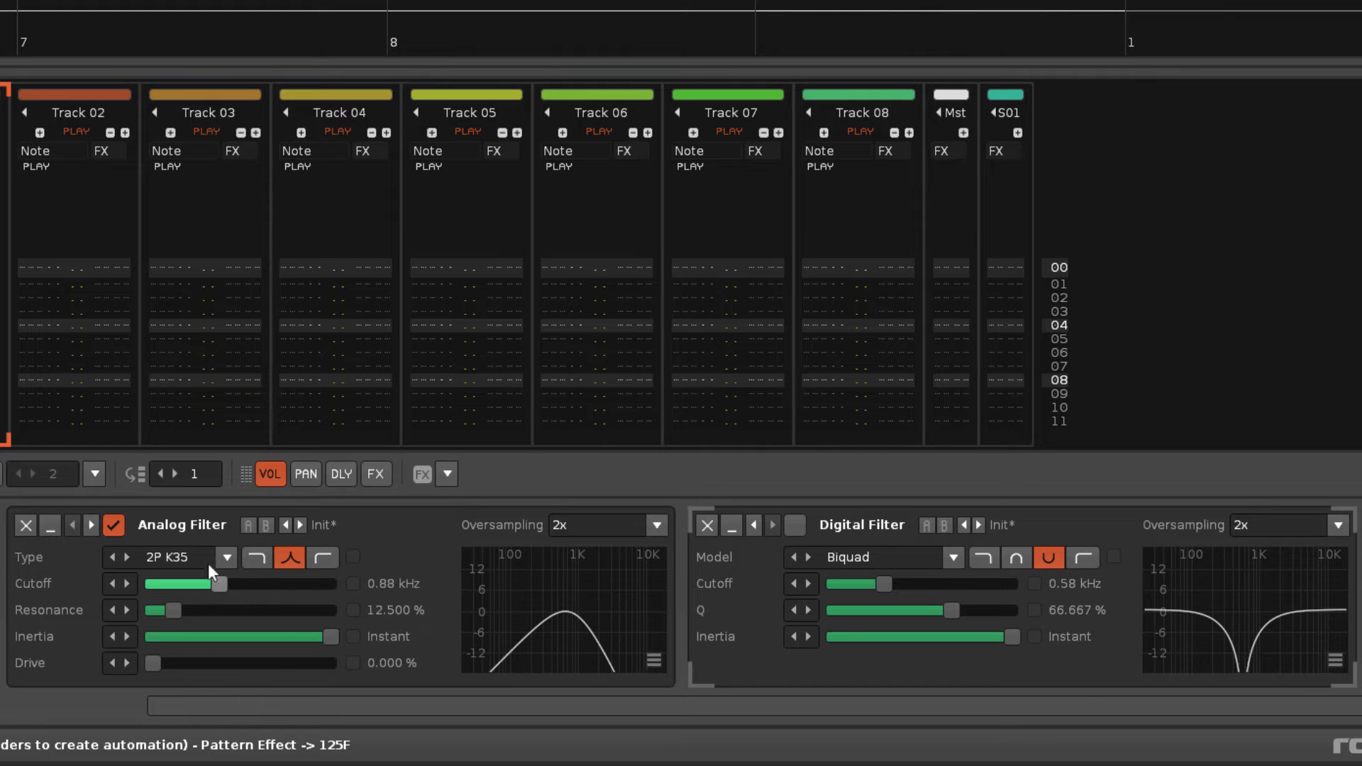
Step: Bypass the Analog Filter, enable the Digital Filter and lower its notch frequency
{"action": "left_click", "coordinate": [115, 520]}
{"action": "left_click", "coordinate": [794, 525]}
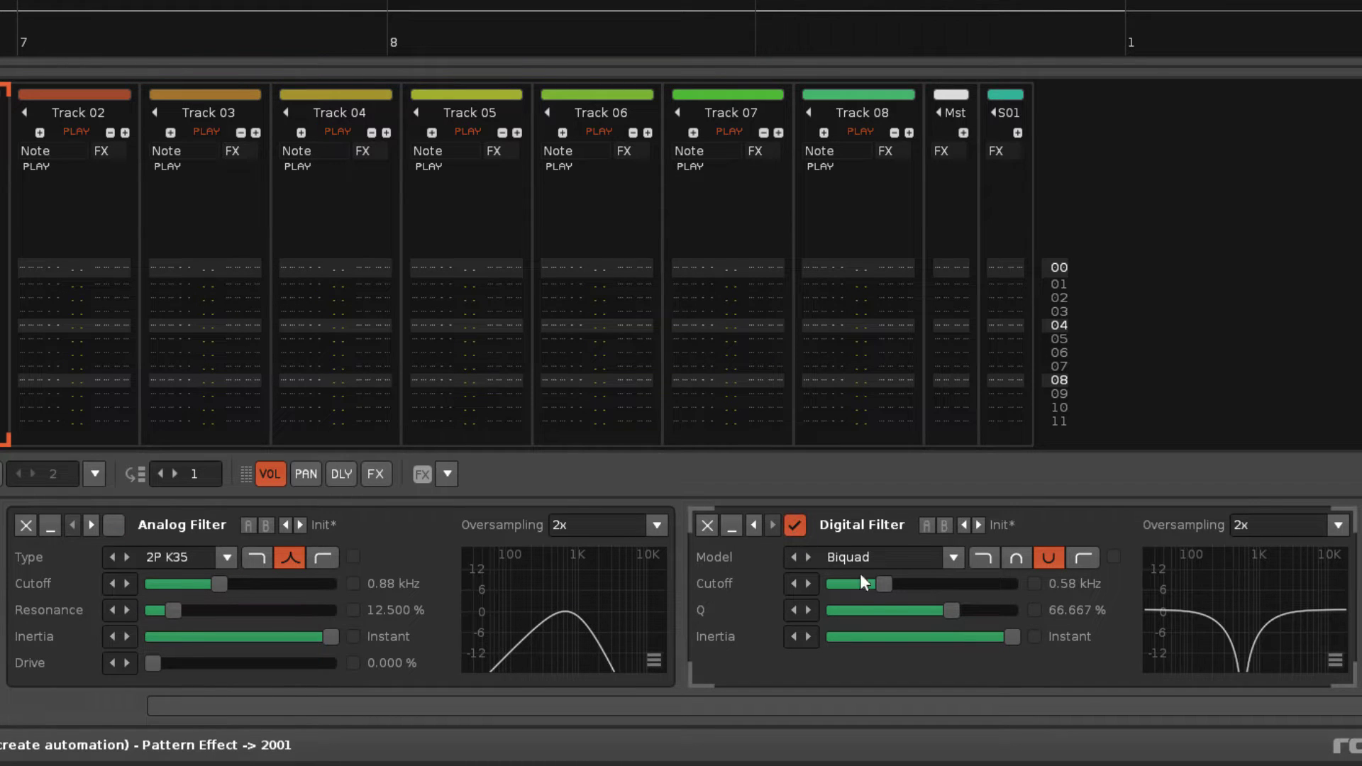
{"action": "left_click_drag", "start_coordinate": [891, 591], "coordinate": [856, 584]}
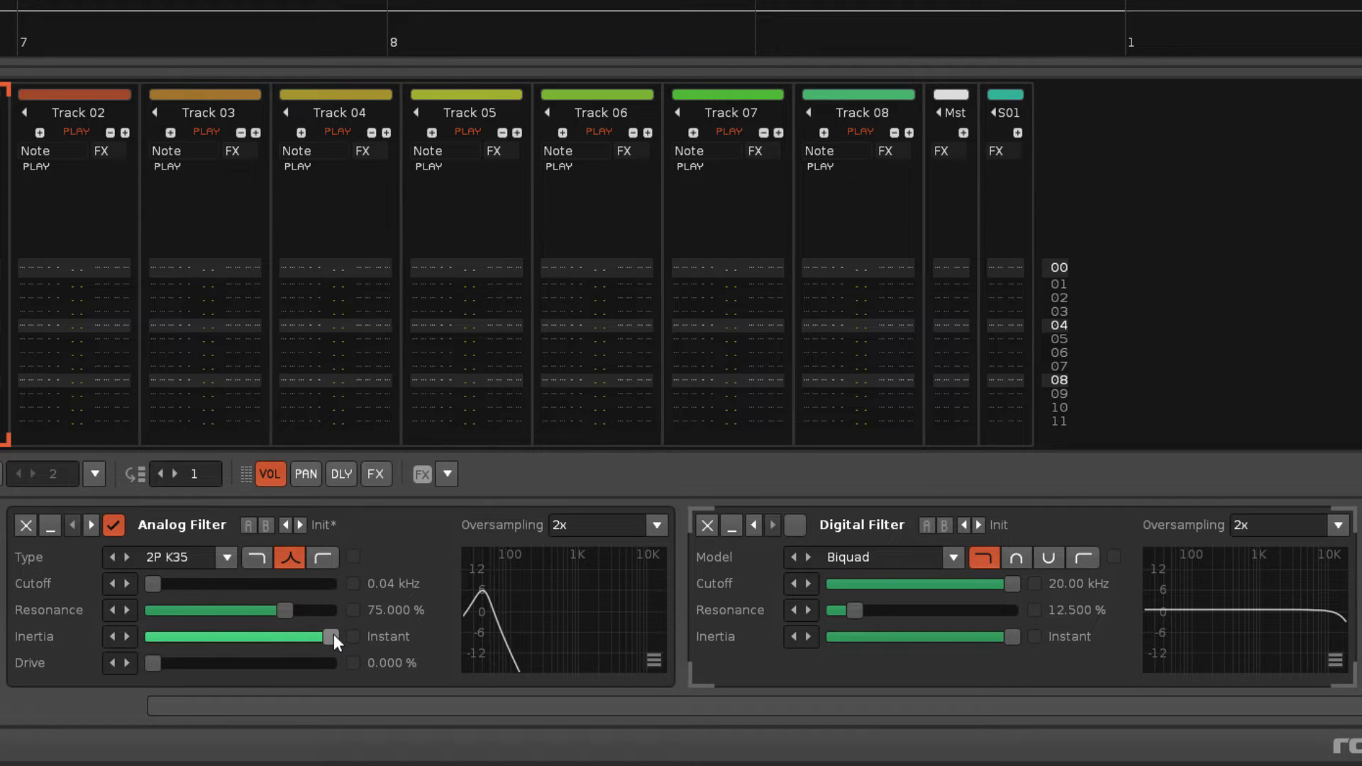
Step: Set the Analog Filter inertia to Slow and raise its cutoff to 1.54 kHz
{"action": "left_click_drag", "start_coordinate": [334, 634], "coordinate": [152, 636]}
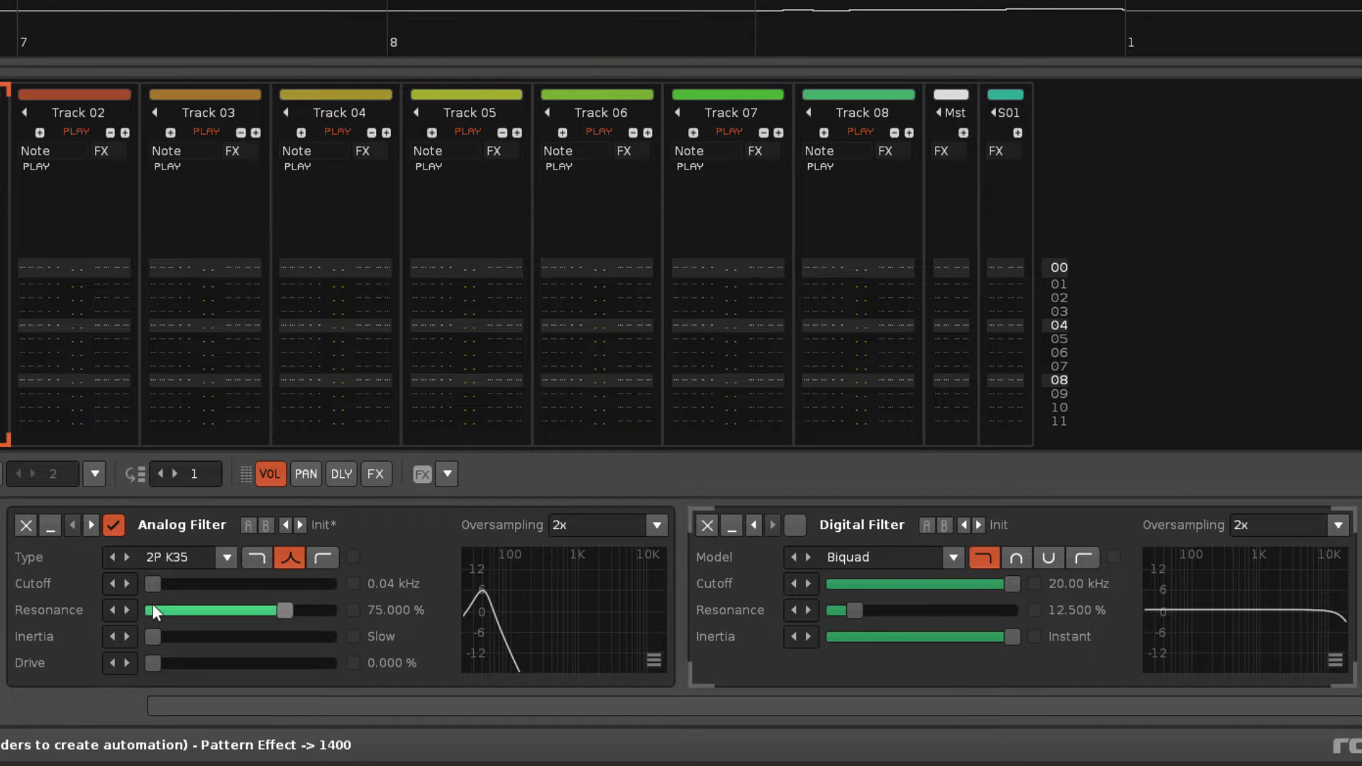
{"action": "left_click_drag", "start_coordinate": [150, 583], "coordinate": [238, 583]}
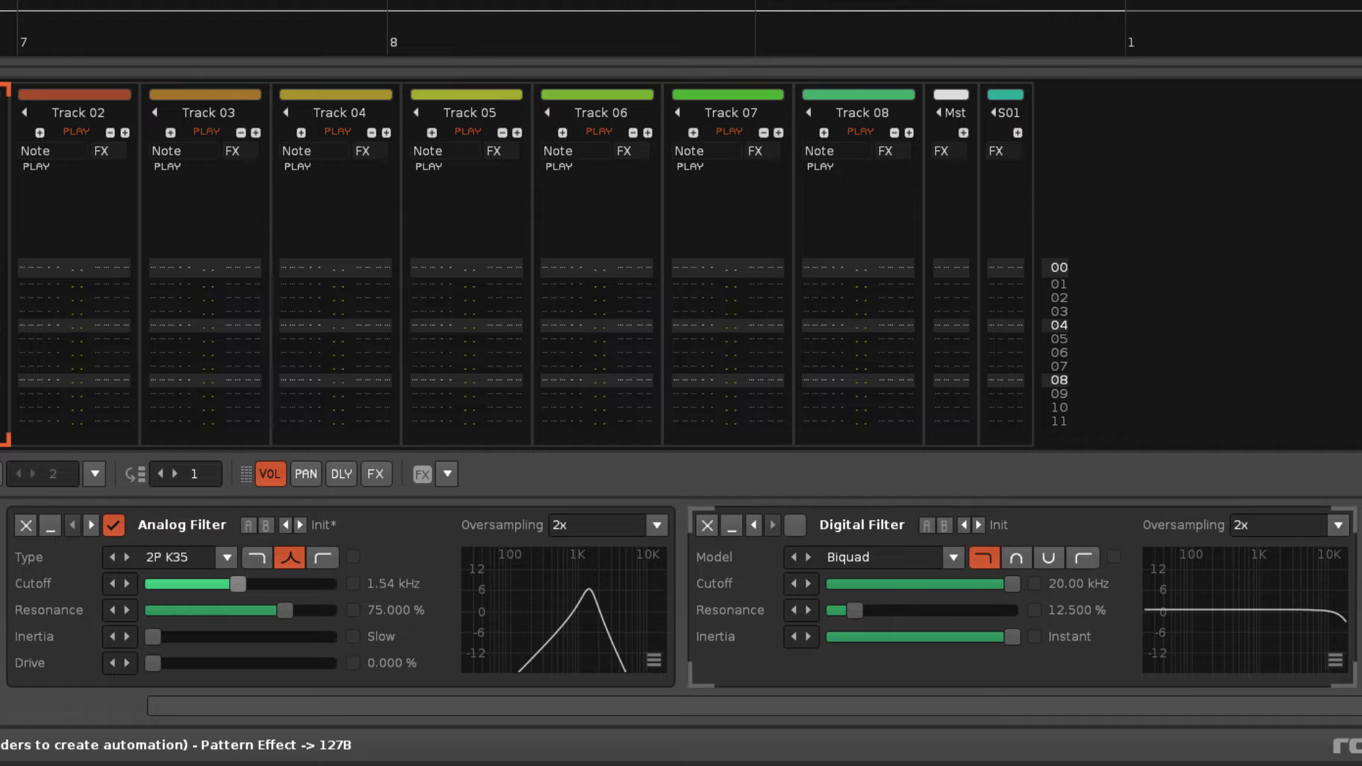
Step: Switch the Analog Filter oversampling to 8x, then back to 2x
{"action": "left_click", "coordinate": [632, 526]}
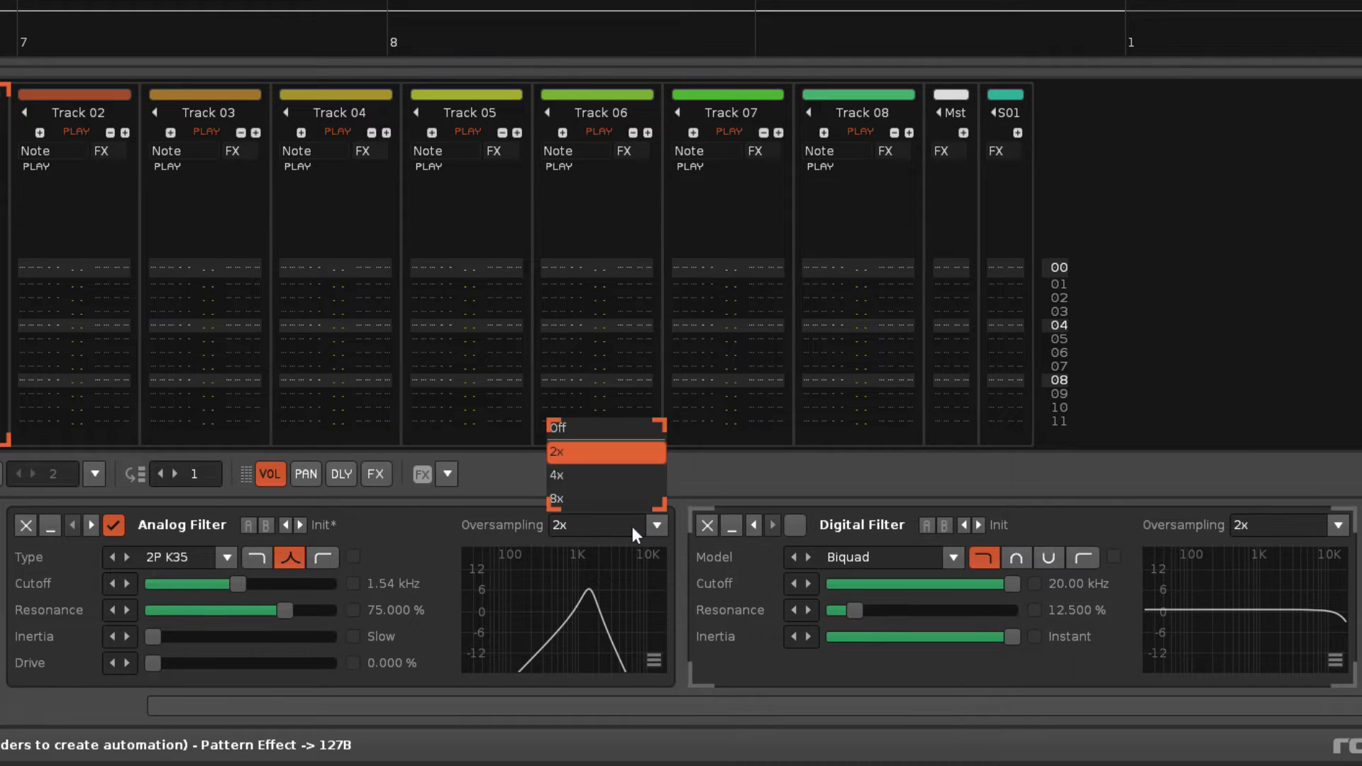
{"action": "left_click", "coordinate": [589, 500]}
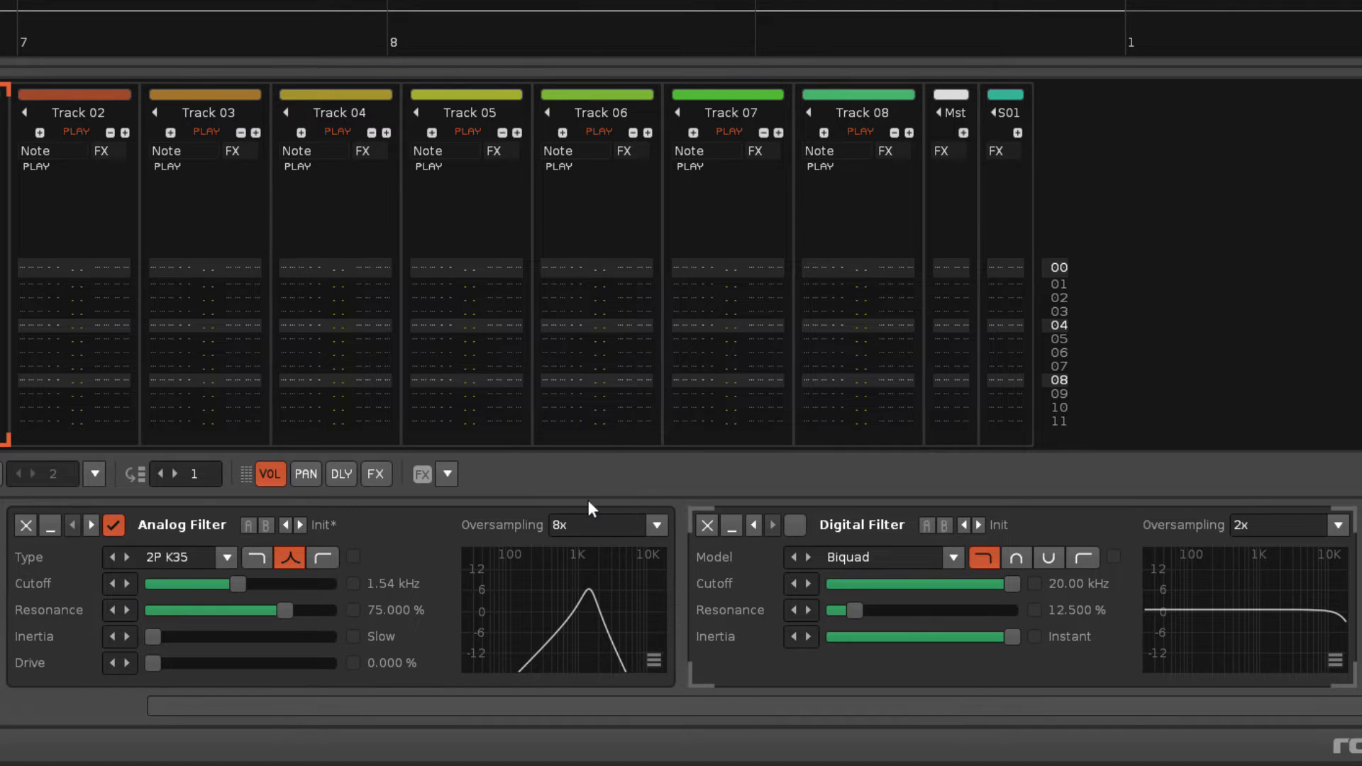
{"action": "left_click", "coordinate": [597, 525]}
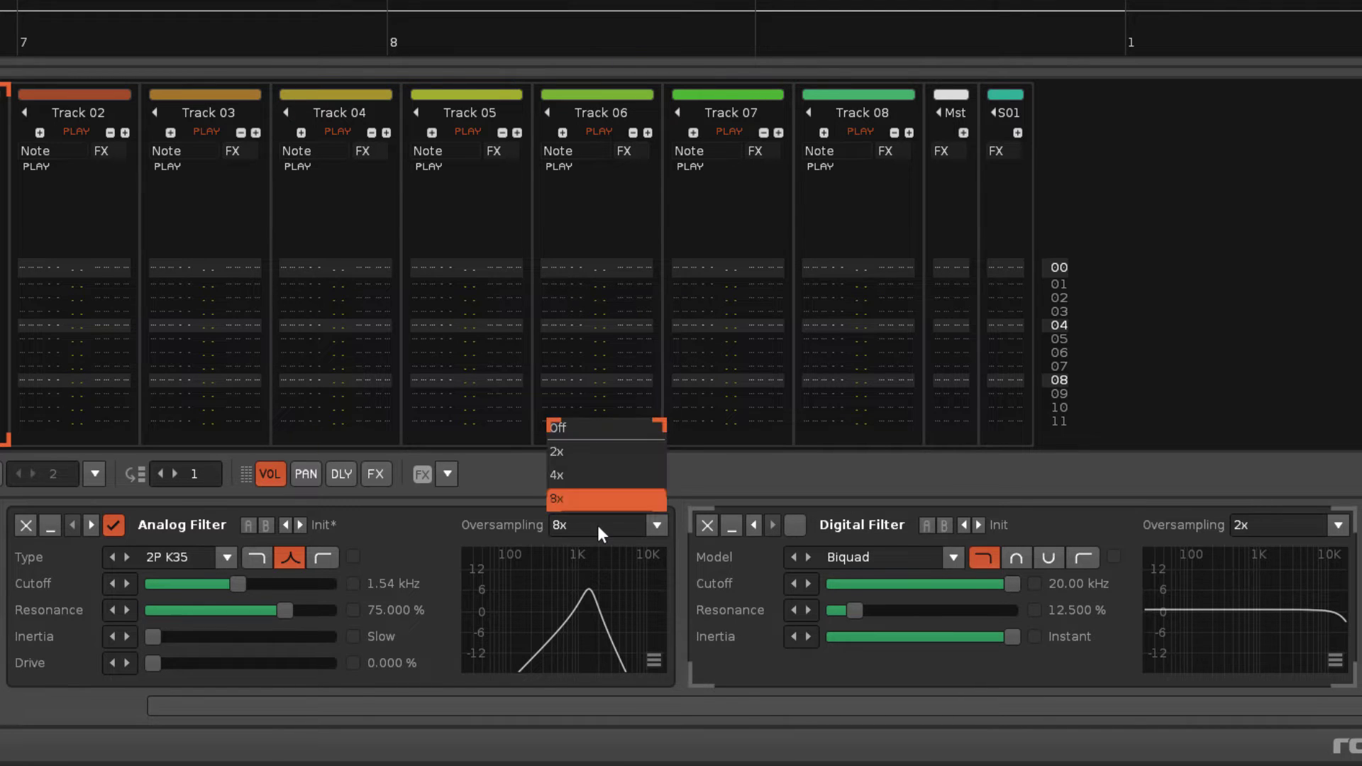
{"action": "left_click", "coordinate": [602, 433]}
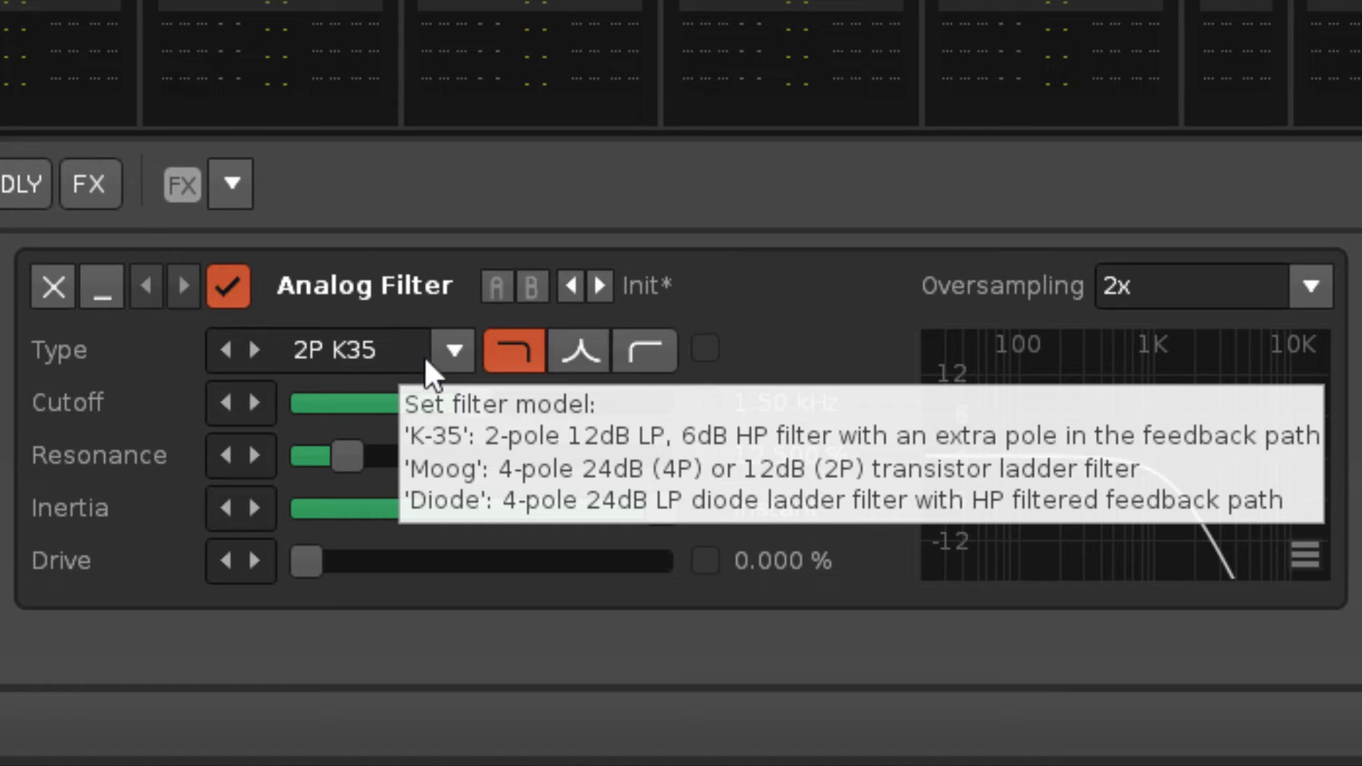
Step: Audition the 2P Moog, 4P Moog and 4P Diode models, settling on 2P Moog with 24.8% resonance
{"action": "left_click", "coordinate": [442, 359]}
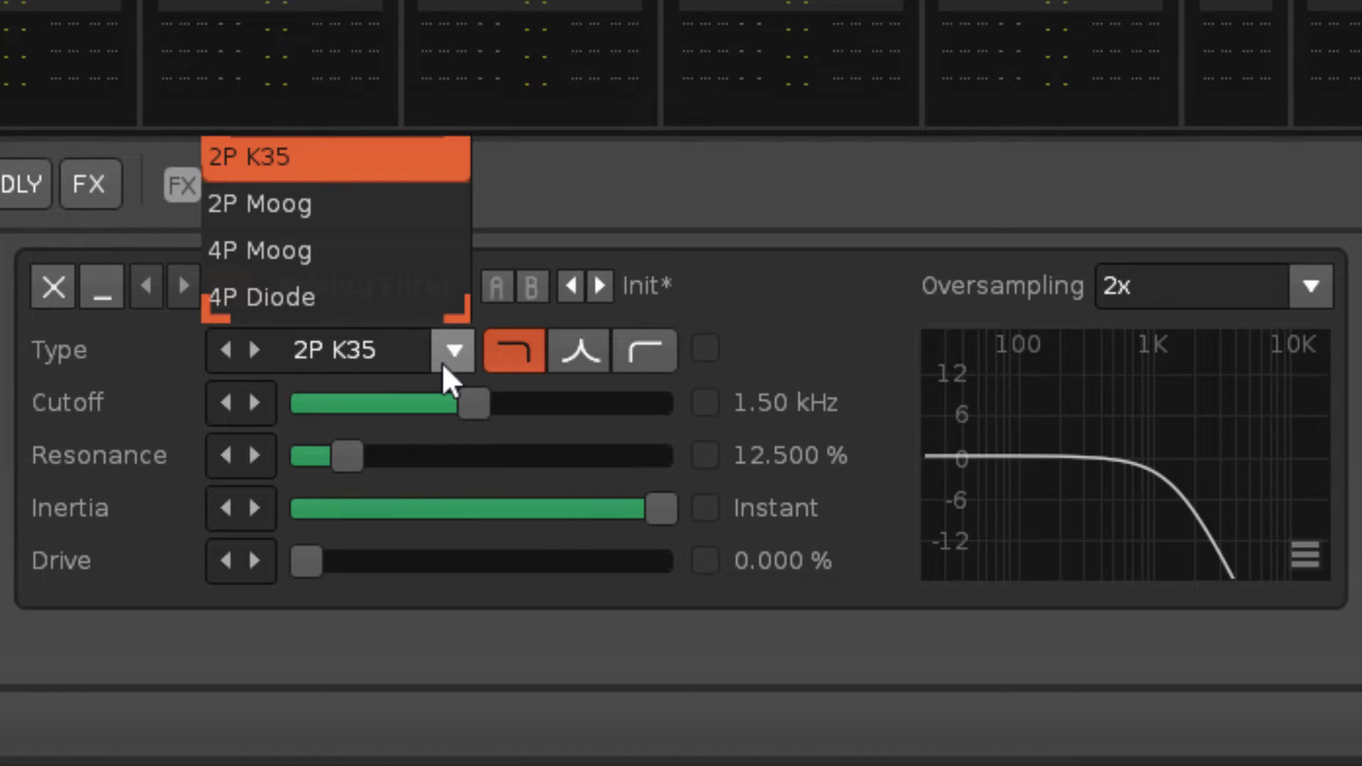
{"action": "left_click", "coordinate": [383, 222]}
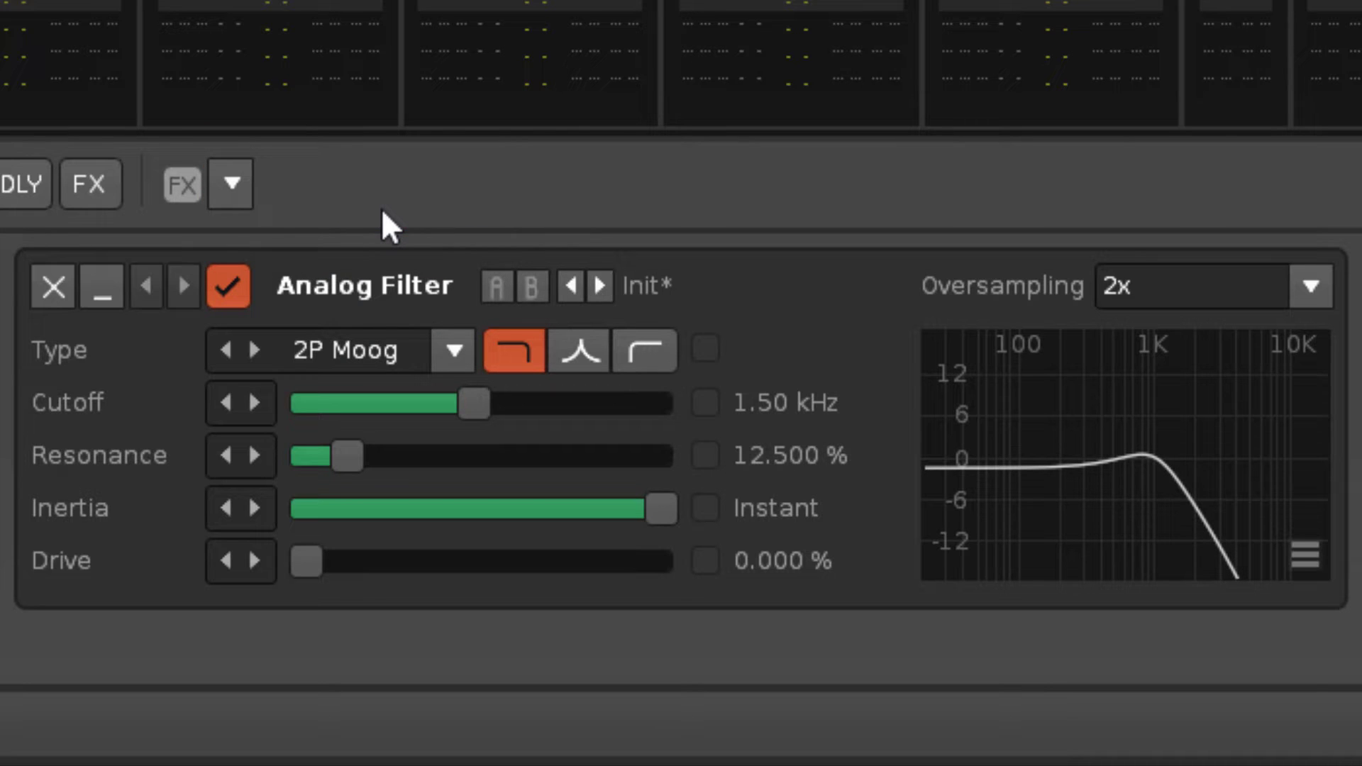
{"action": "left_click", "coordinate": [453, 355]}
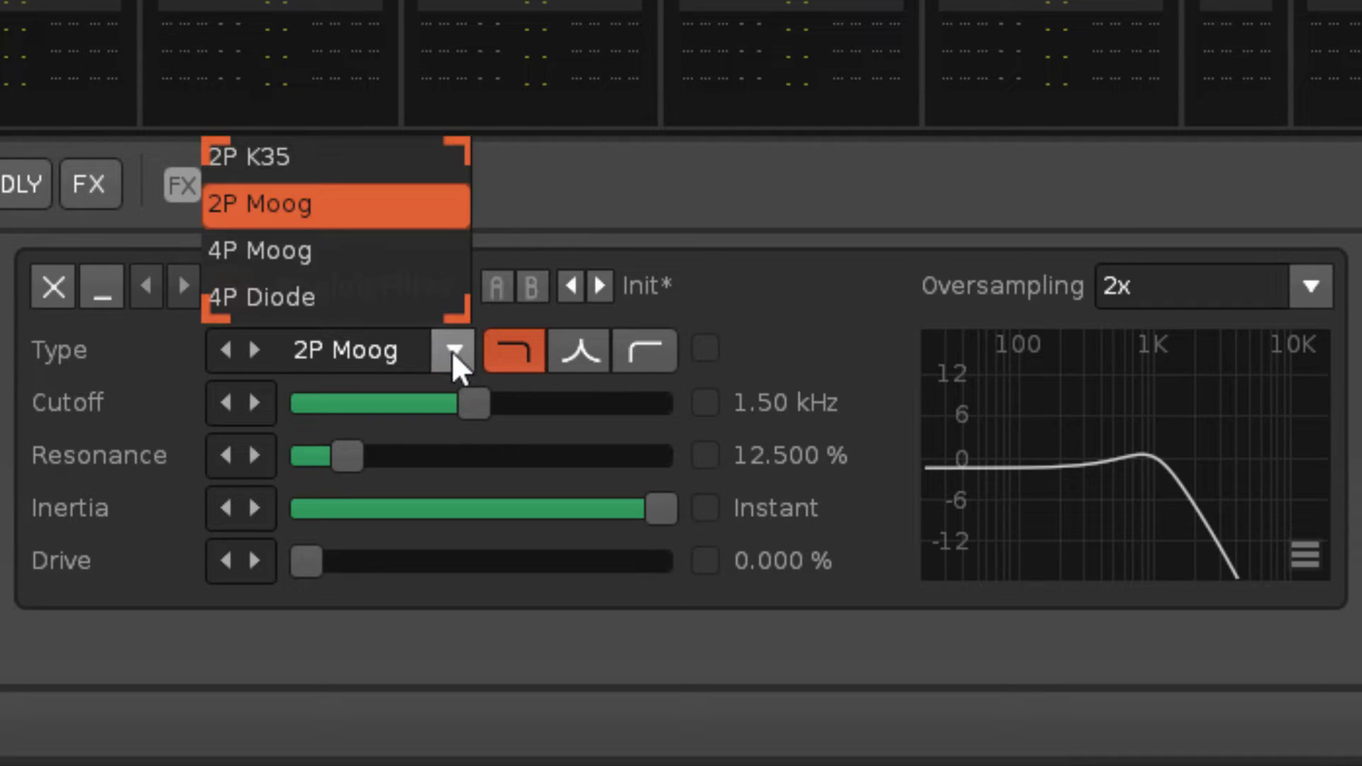
{"action": "left_click", "coordinate": [406, 282]}
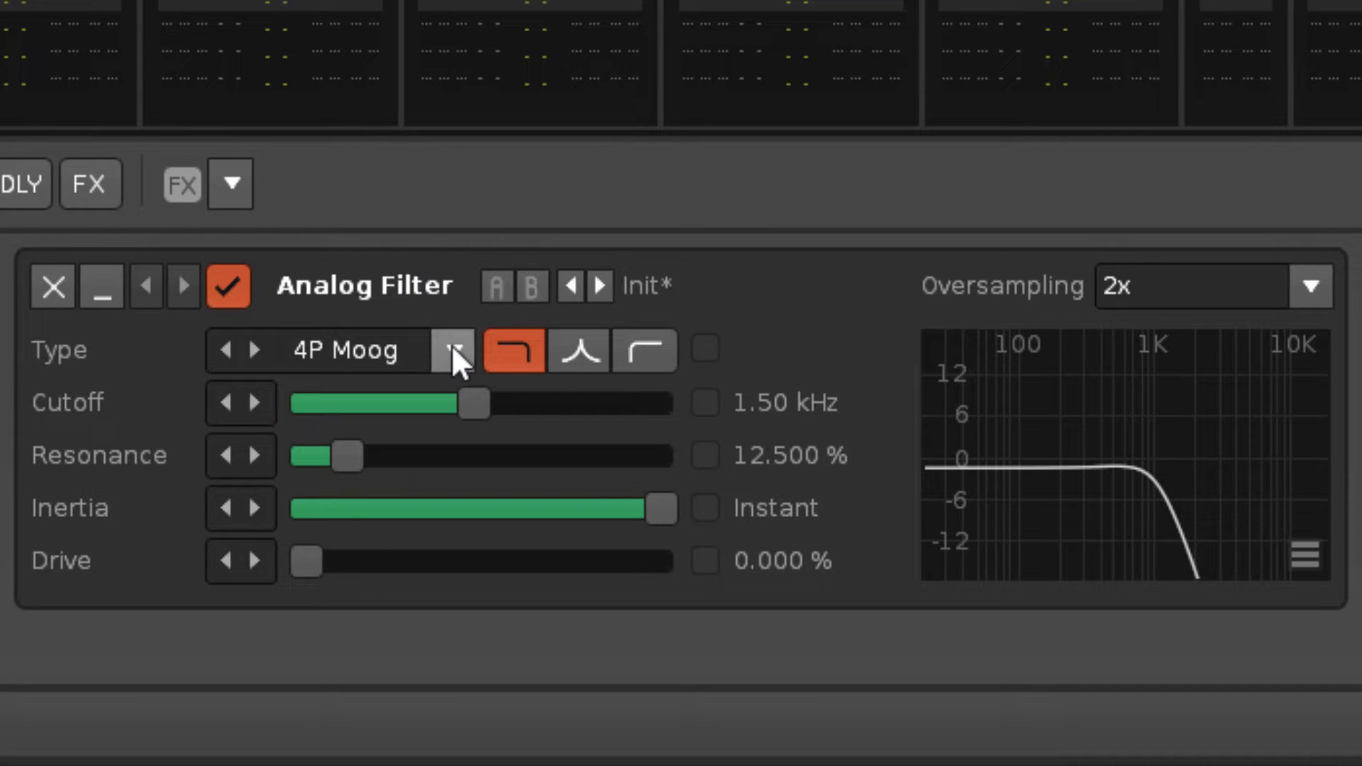
{"action": "left_click", "coordinate": [454, 351]}
{"action": "left_click", "coordinate": [410, 291]}
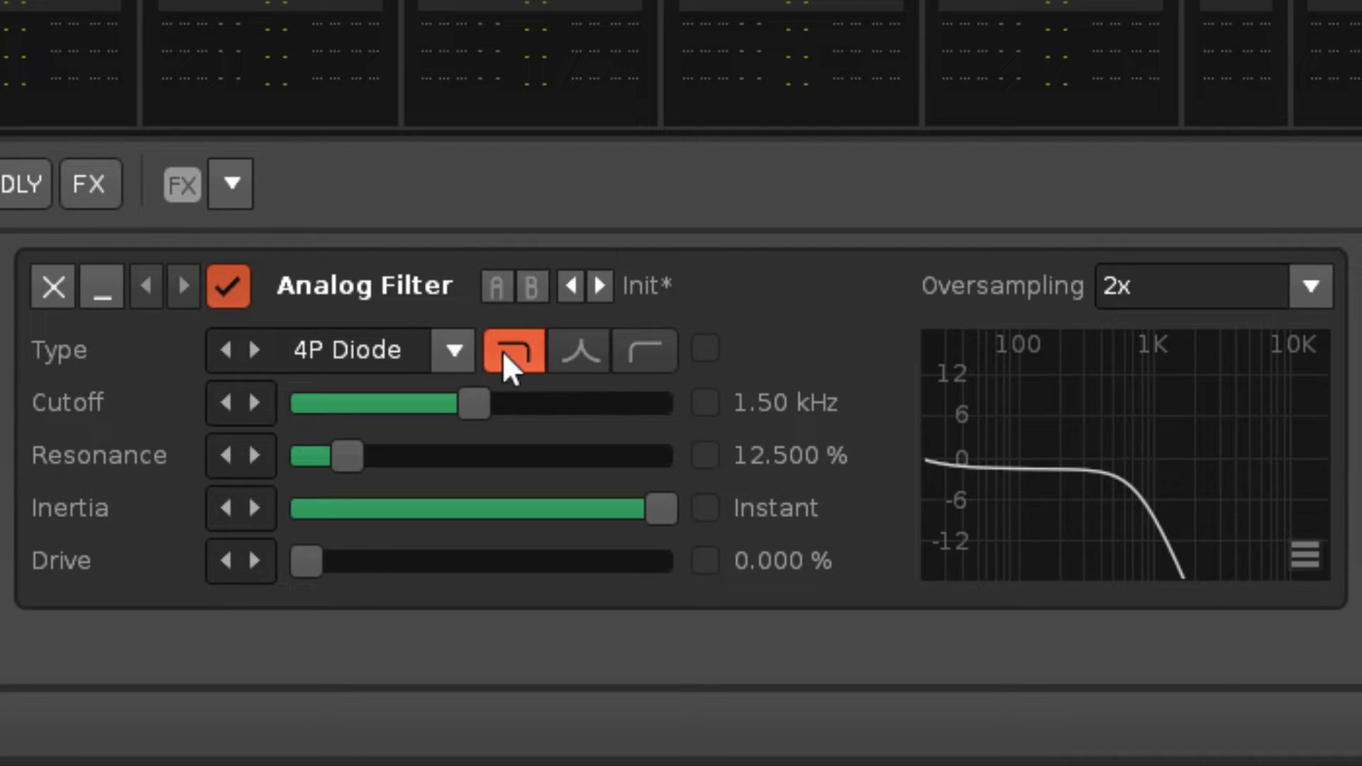
{"action": "left_click", "coordinate": [459, 340]}
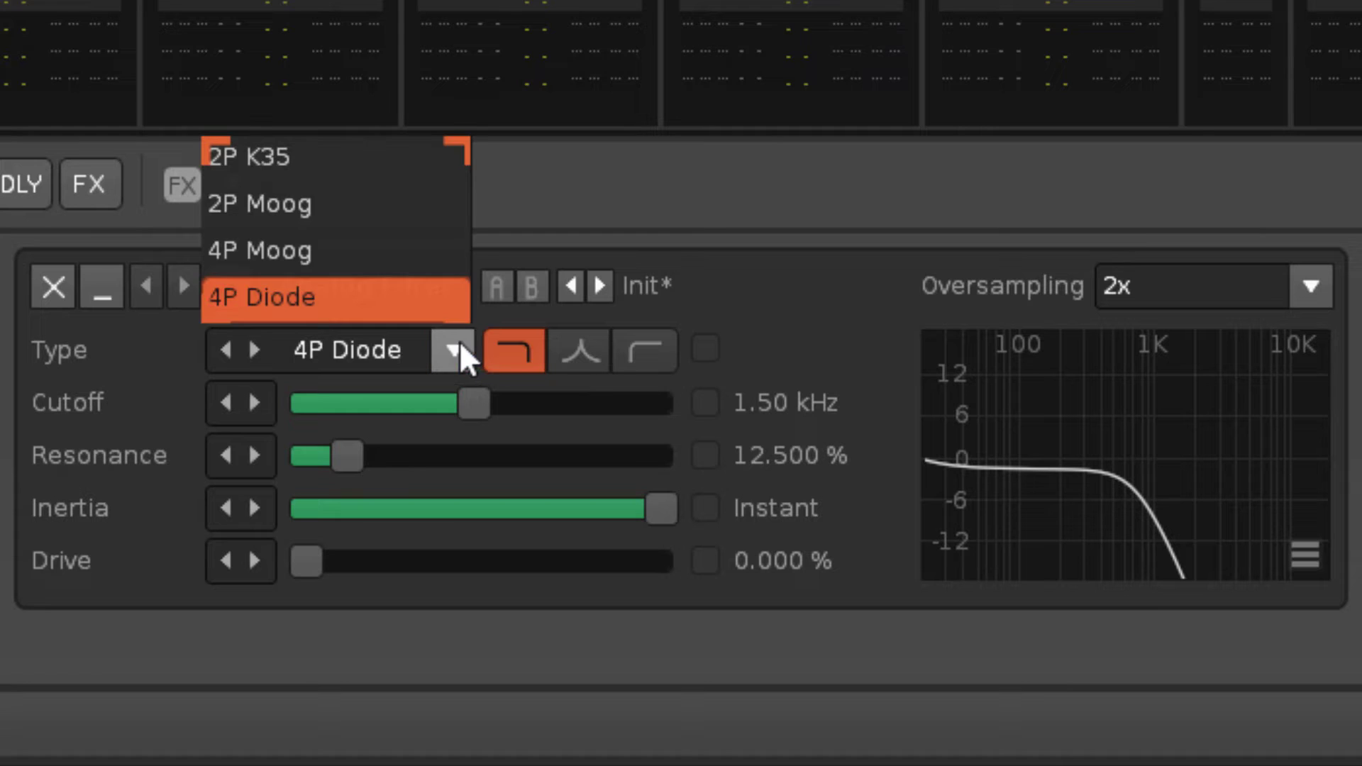
{"action": "left_click", "coordinate": [381, 212]}
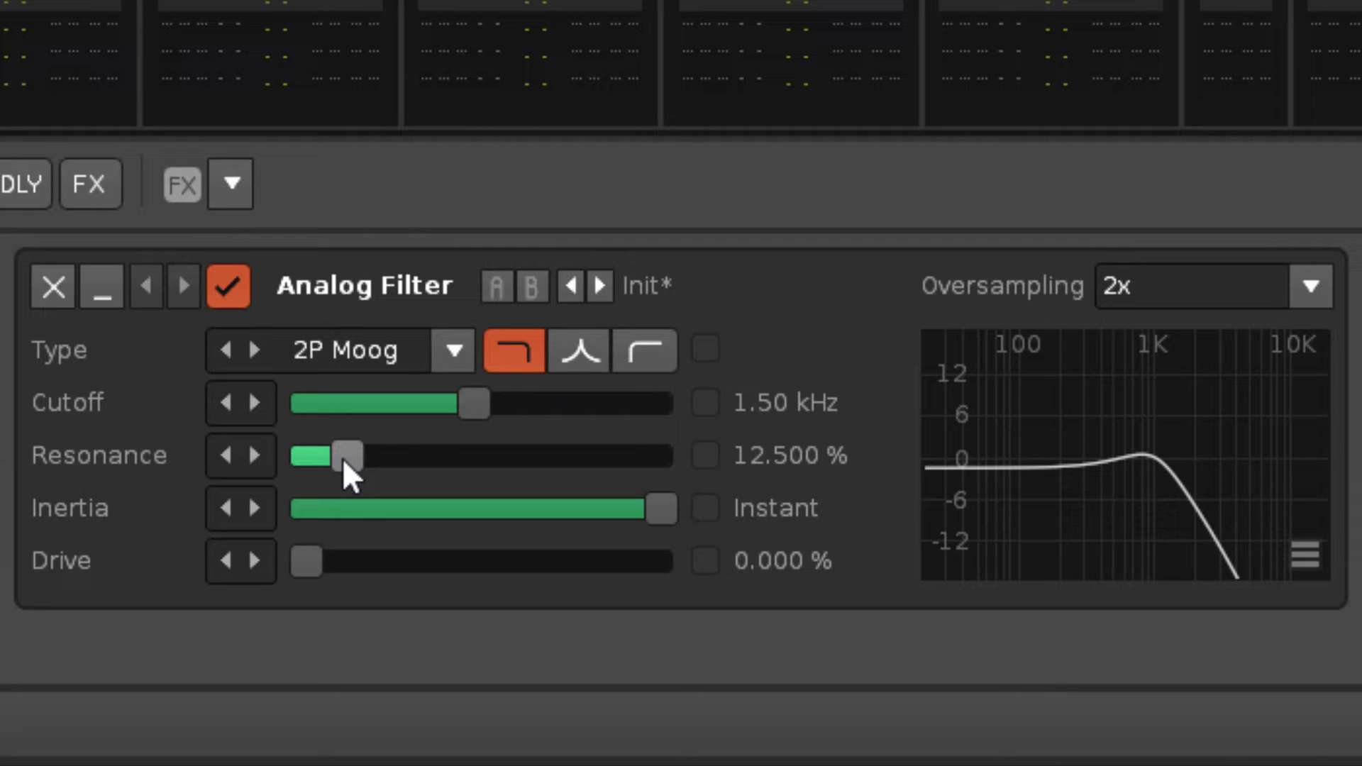
{"action": "left_click_drag", "start_coordinate": [344, 461], "coordinate": [392, 456]}
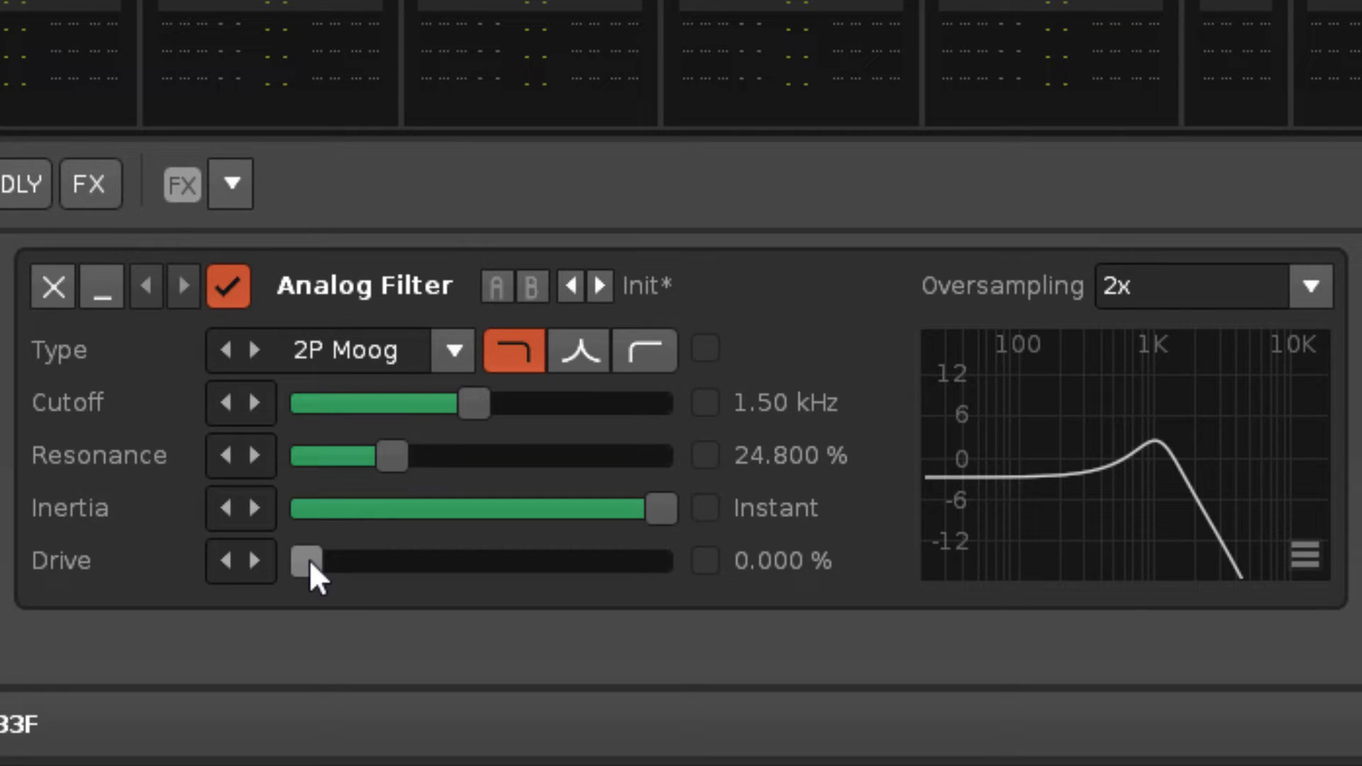
Step: Raise the Analog Filter drive to 34%
{"action": "left_click_drag", "start_coordinate": [309, 559], "coordinate": [661, 564]}
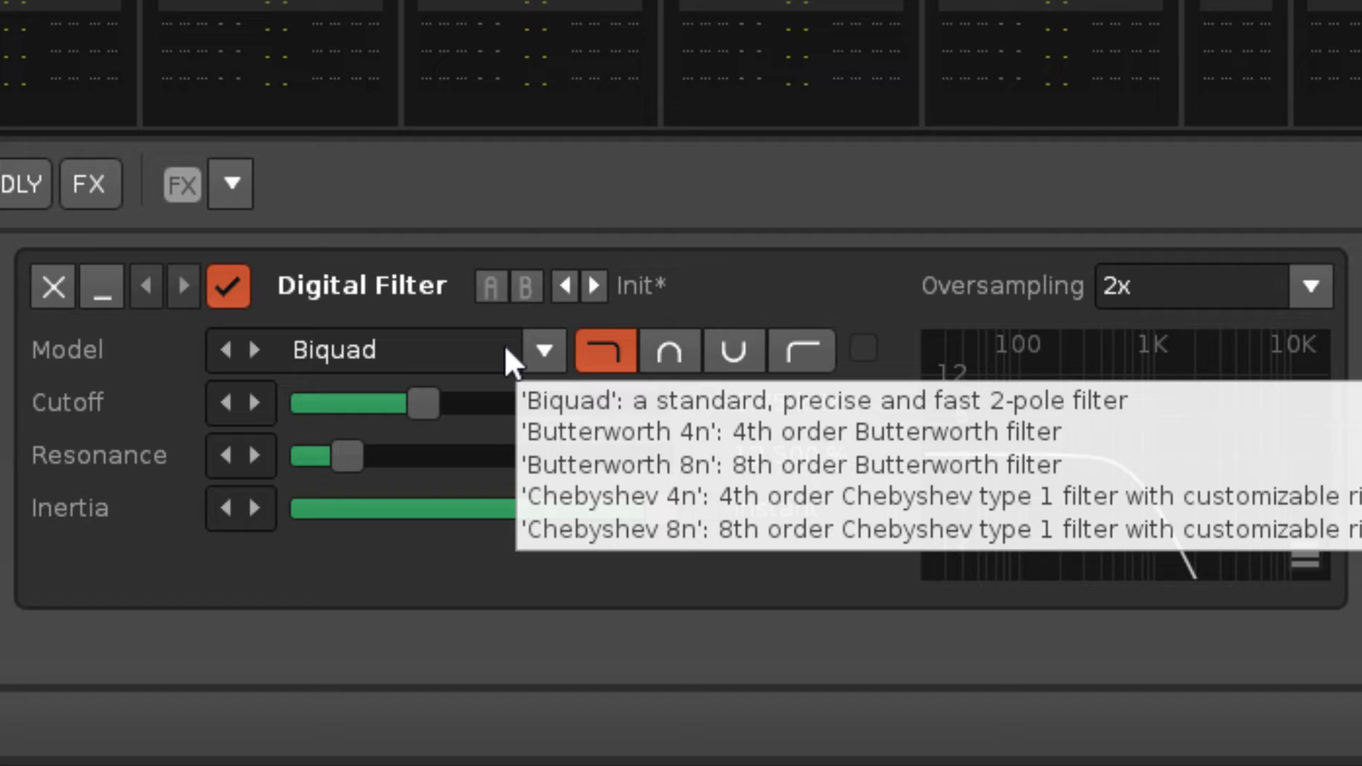
Step: Audition Butterworth 4n/8n and Chebyshev 4n/8n, then set Butterworth 4n as a band-pass filter
{"action": "left_click", "coordinate": [541, 358]}
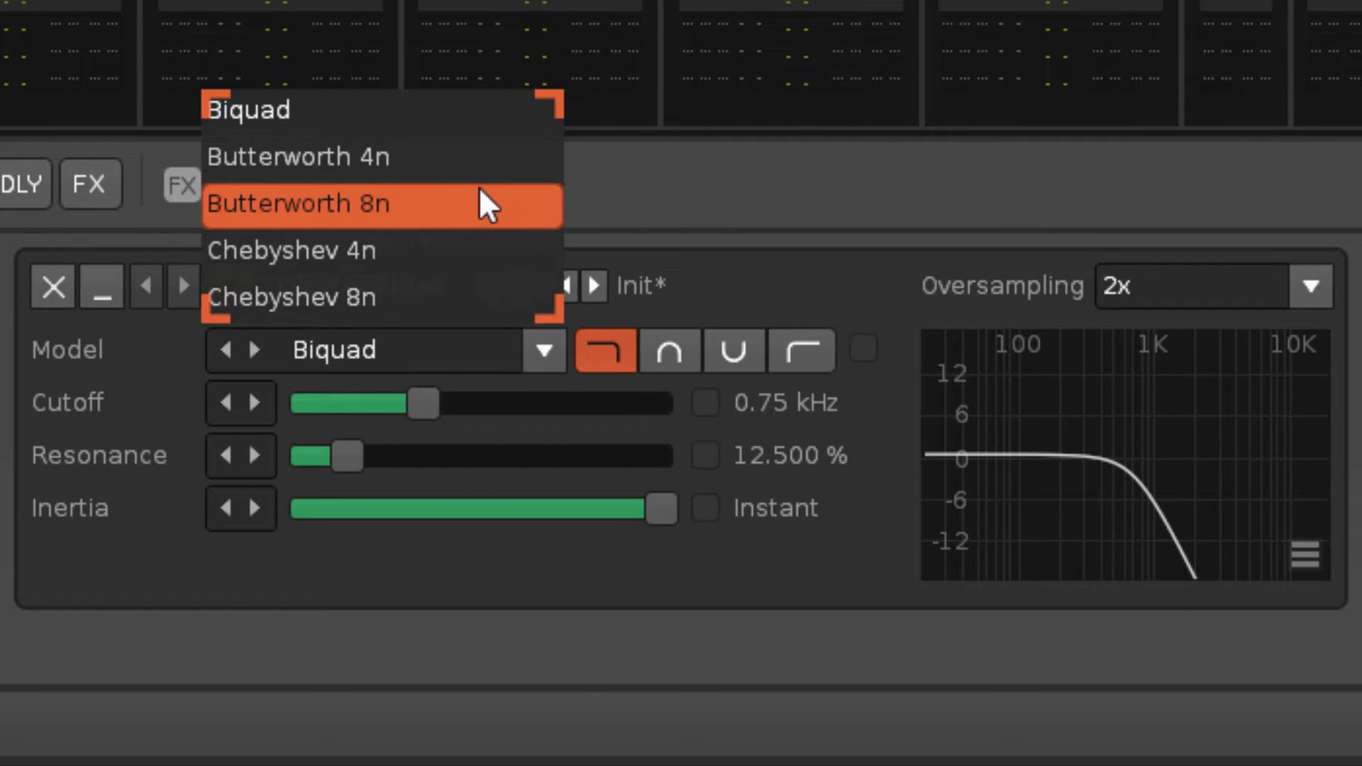
{"action": "left_click", "coordinate": [476, 176]}
{"action": "left_click", "coordinate": [555, 359]}
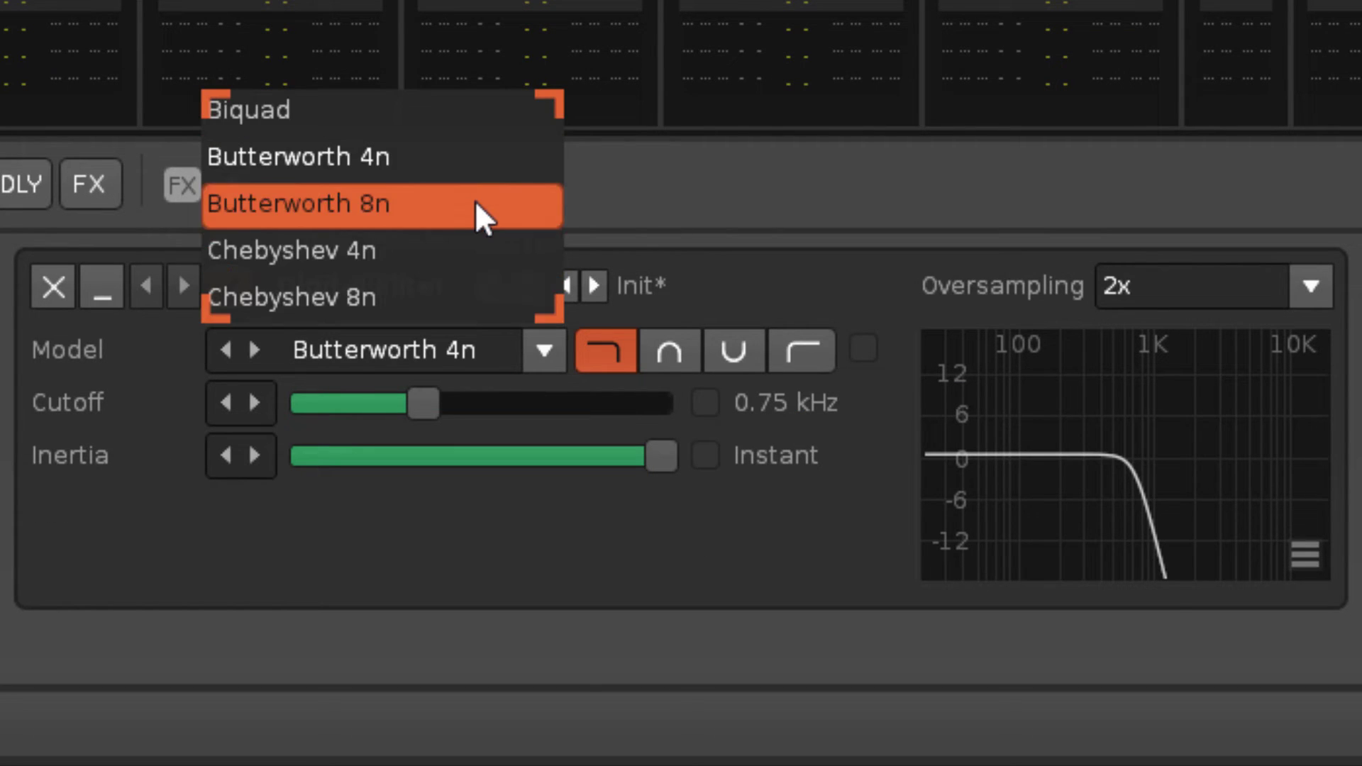
{"action": "left_click", "coordinate": [474, 202]}
{"action": "left_click", "coordinate": [545, 349]}
{"action": "left_click", "coordinate": [472, 251]}
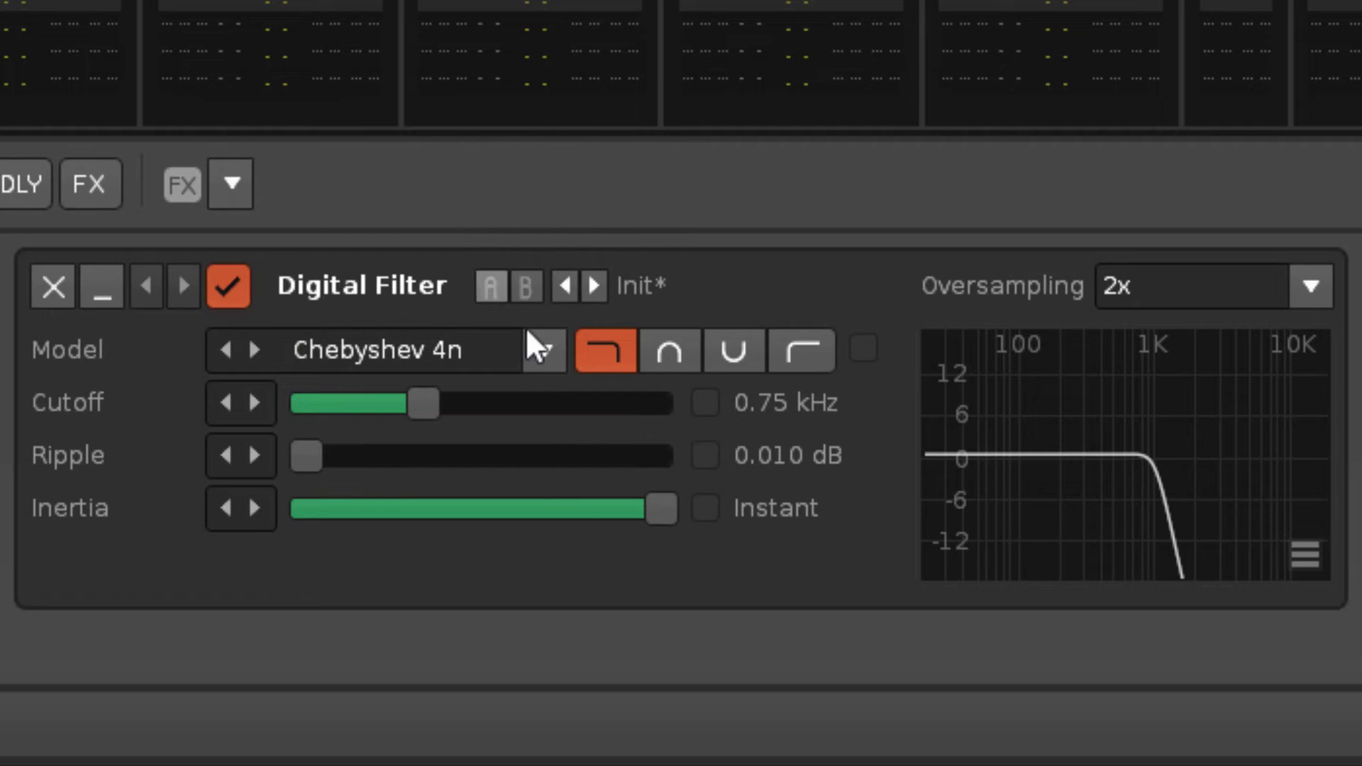
{"action": "left_click", "coordinate": [528, 351]}
{"action": "left_click", "coordinate": [479, 301]}
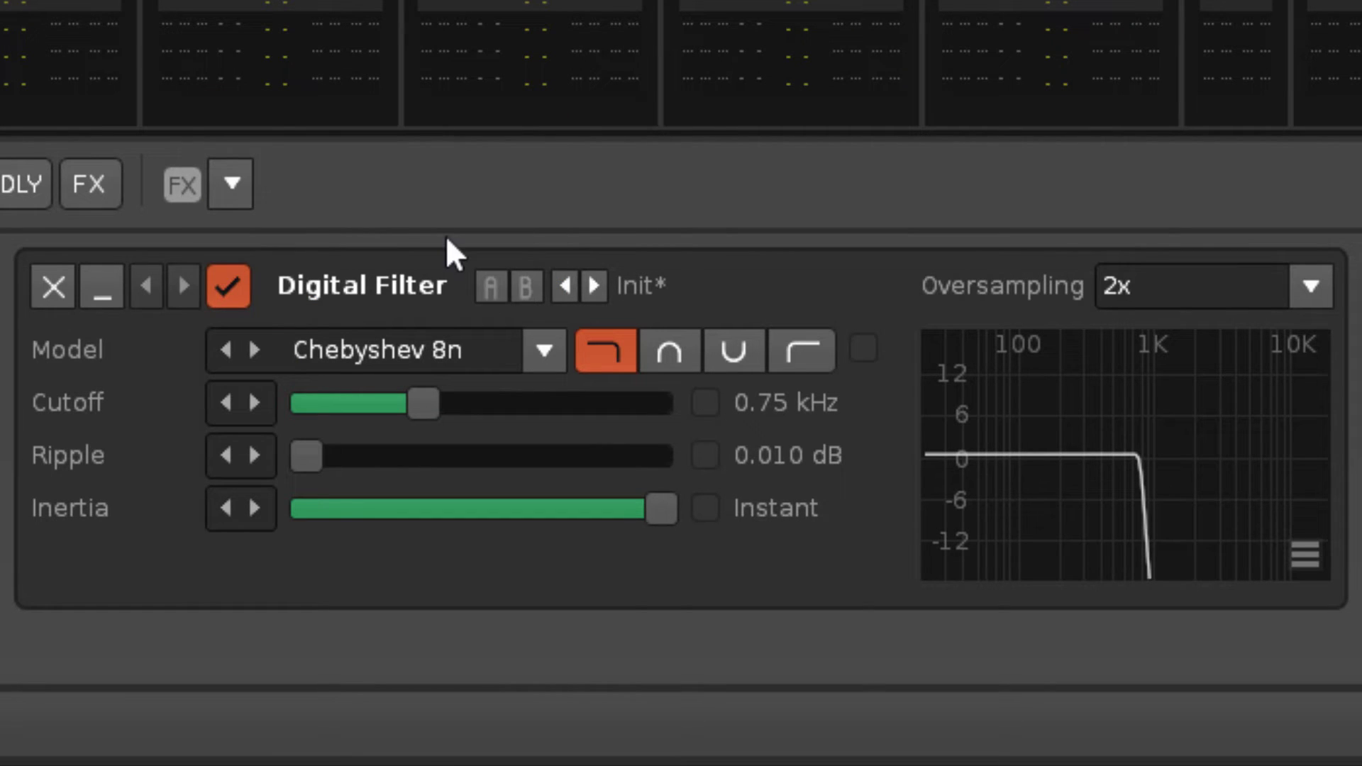
{"action": "left_click", "coordinate": [531, 348]}
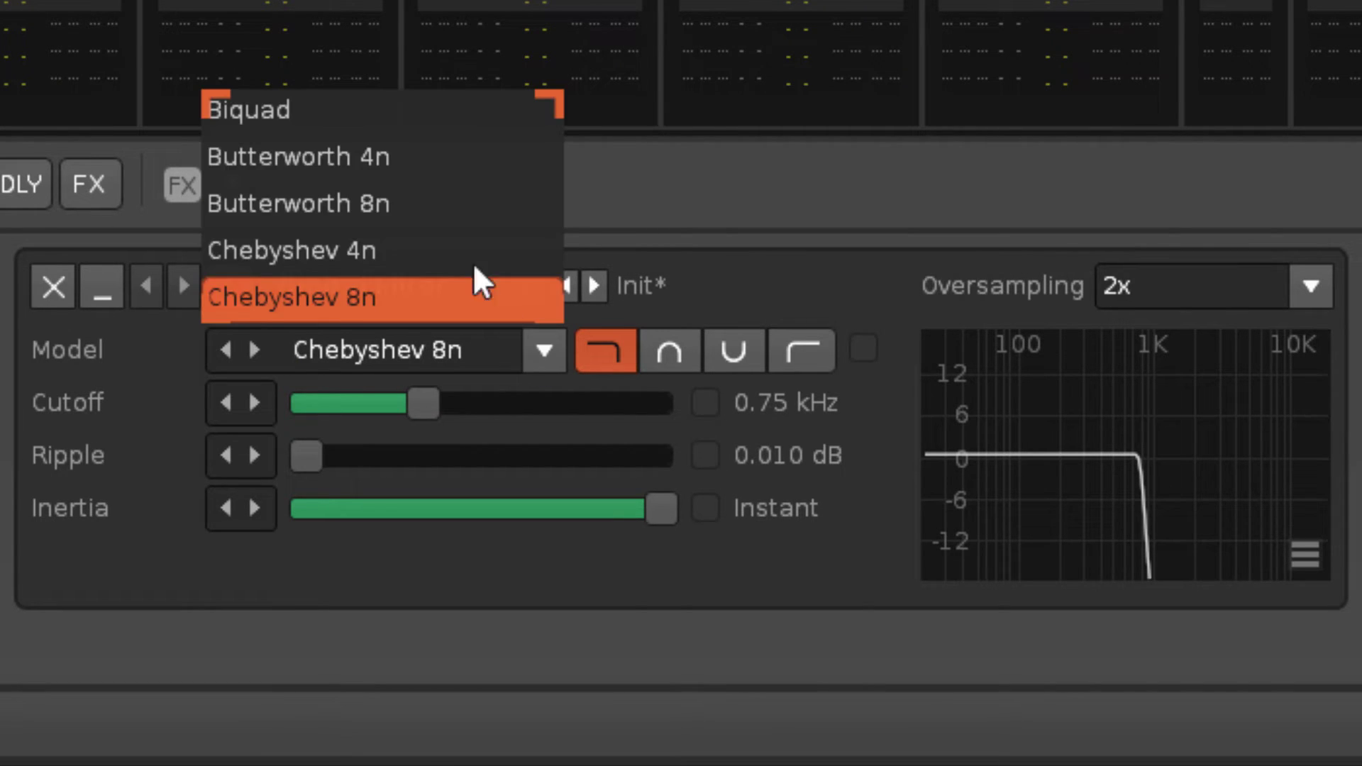
{"action": "left_click", "coordinate": [440, 176]}
{"action": "left_click", "coordinate": [665, 360]}
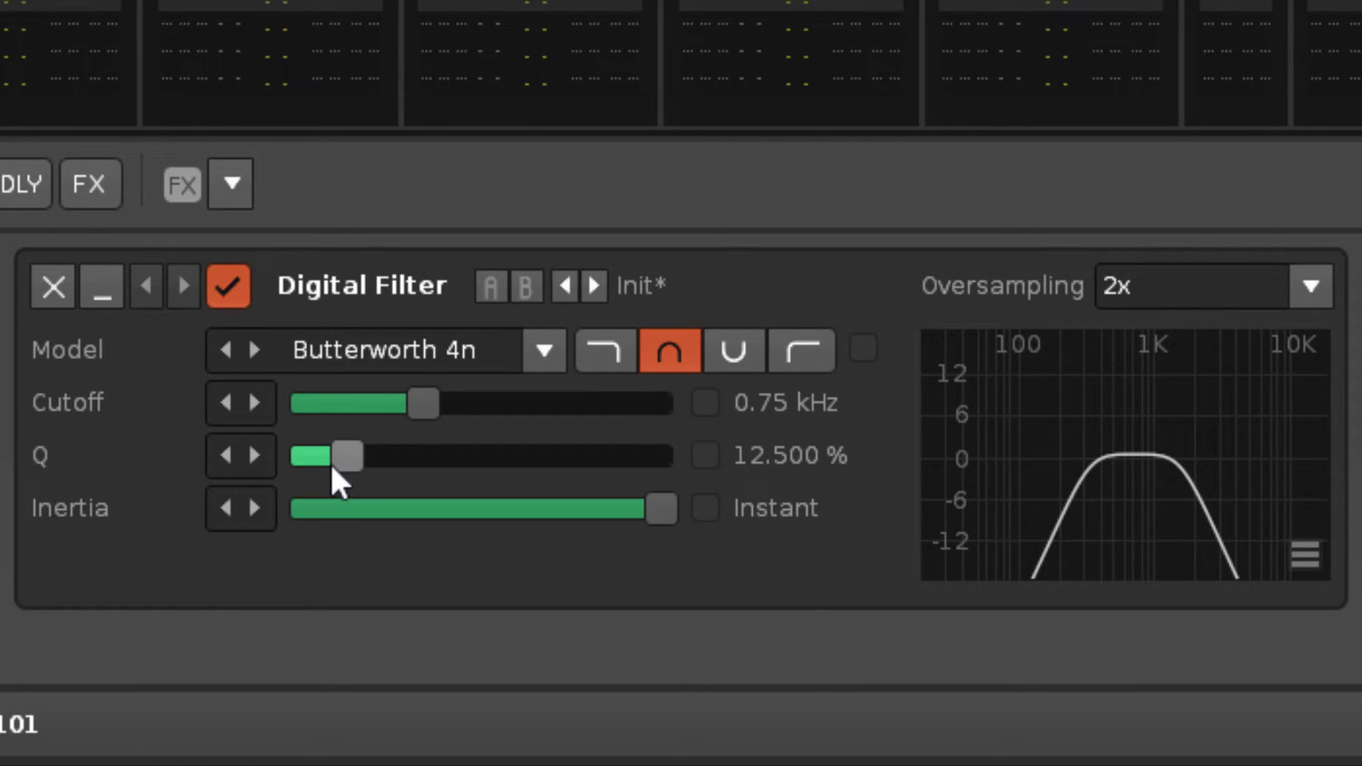
Step: Raise Q, try Biquad low-pass and high-pass, then set Chebyshev 4n high-pass at 0.75 kHz
{"action": "mouse_move", "coordinate": [347, 461]}
{"action": "left_mouse_down"}
{"action": "mouse_move", "coordinate": [660, 455]}
{"action": "mouse_move", "coordinate": [306, 455]}
{"action": "mouse_move", "coordinate": [550, 455]}
{"action": "mouse_move", "coordinate": [306, 455]}
{"action": "mouse_move", "coordinate": [550, 456]}
{"action": "mouse_move", "coordinate": [306, 456]}
{"action": "mouse_move", "coordinate": [509, 455]}
{"action": "mouse_move", "coordinate": [306, 455]}
{"action": "mouse_move", "coordinate": [427, 455]}
{"action": "mouse_move", "coordinate": [324, 455]}
{"action": "mouse_move", "coordinate": [389, 455]}
{"action": "mouse_move", "coordinate": [336, 455]}
{"action": "left_mouse_up"}
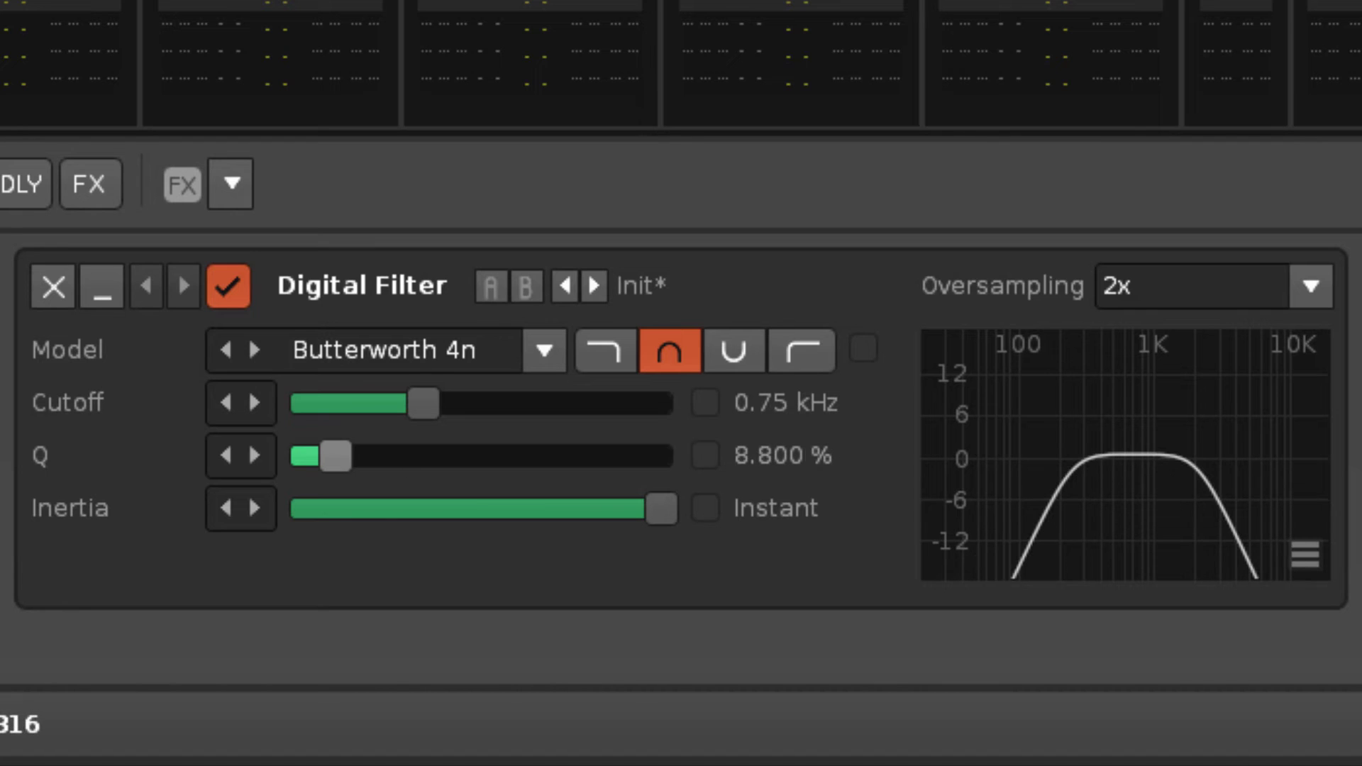
{"action": "left_click", "coordinate": [546, 350]}
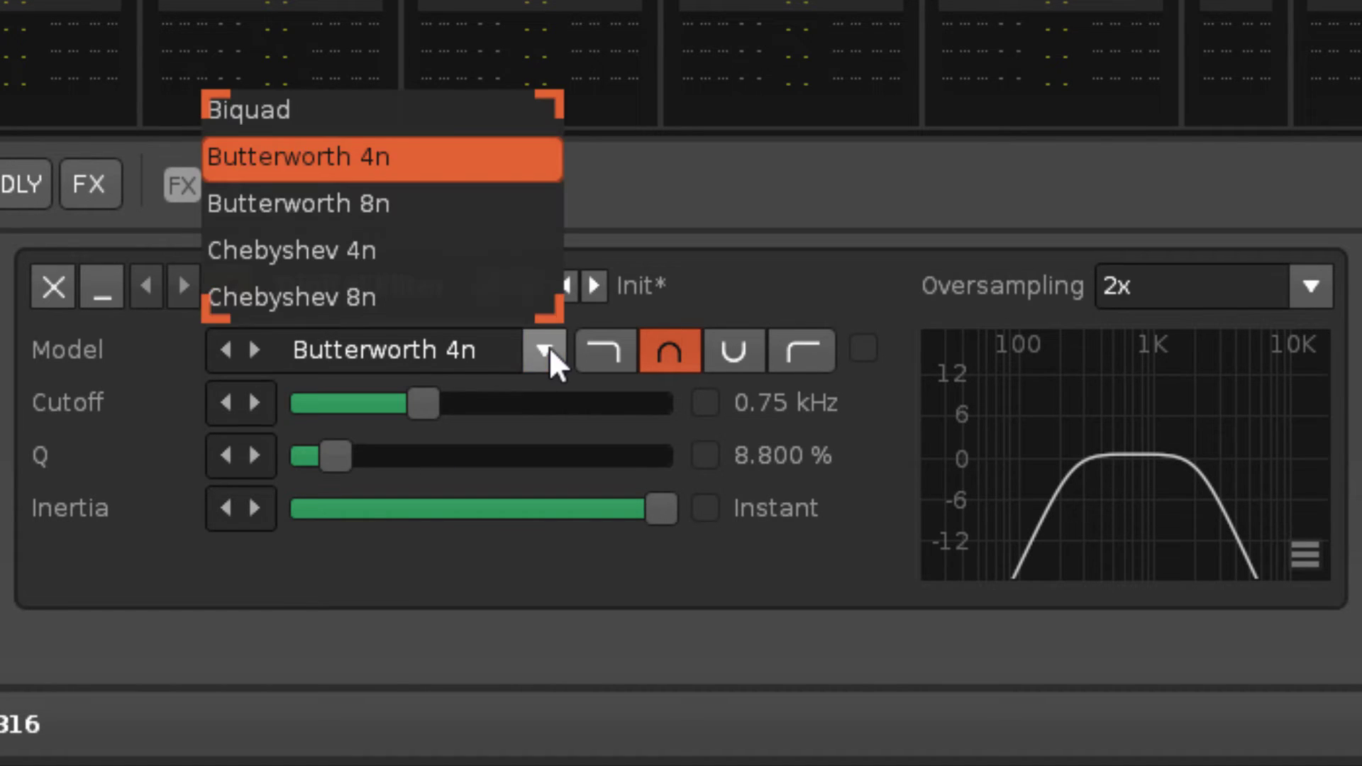
{"action": "left_click", "coordinate": [391, 108]}
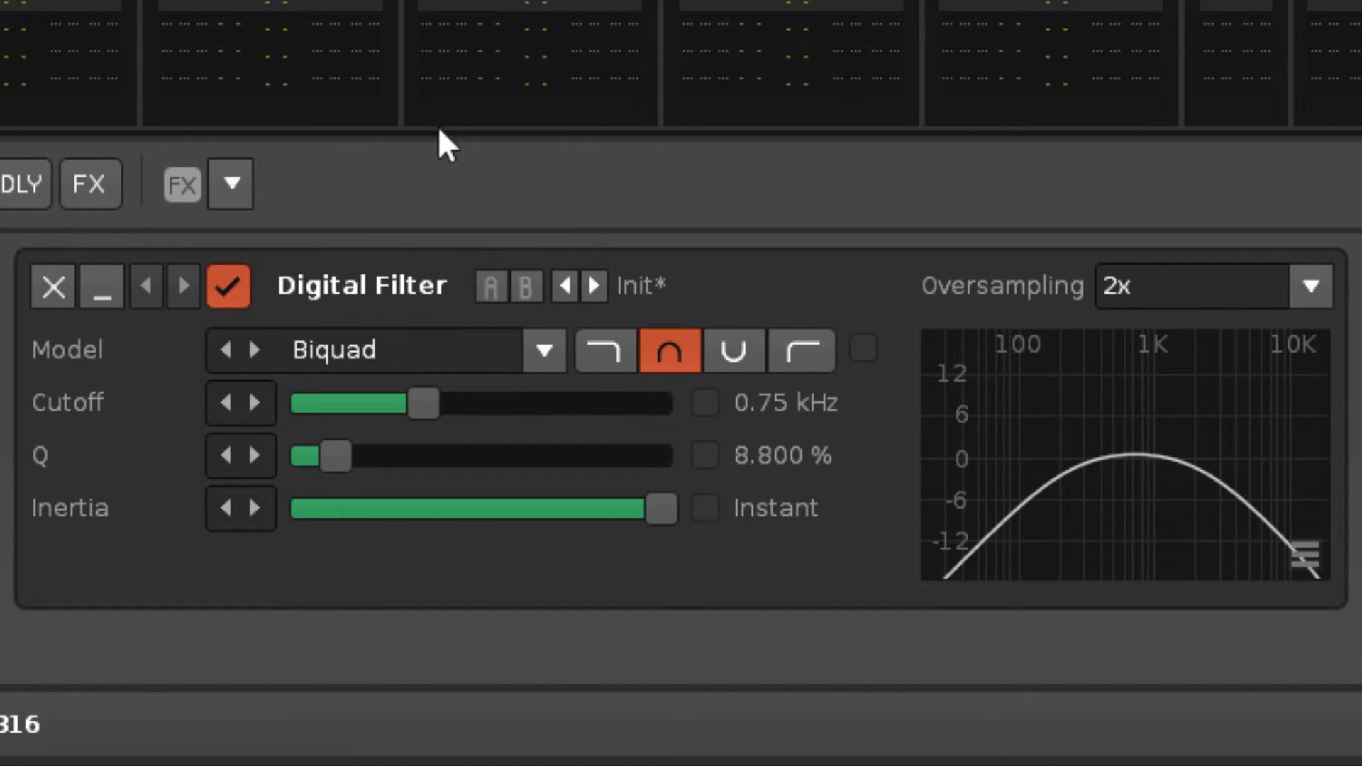
{"action": "left_click", "coordinate": [607, 349]}
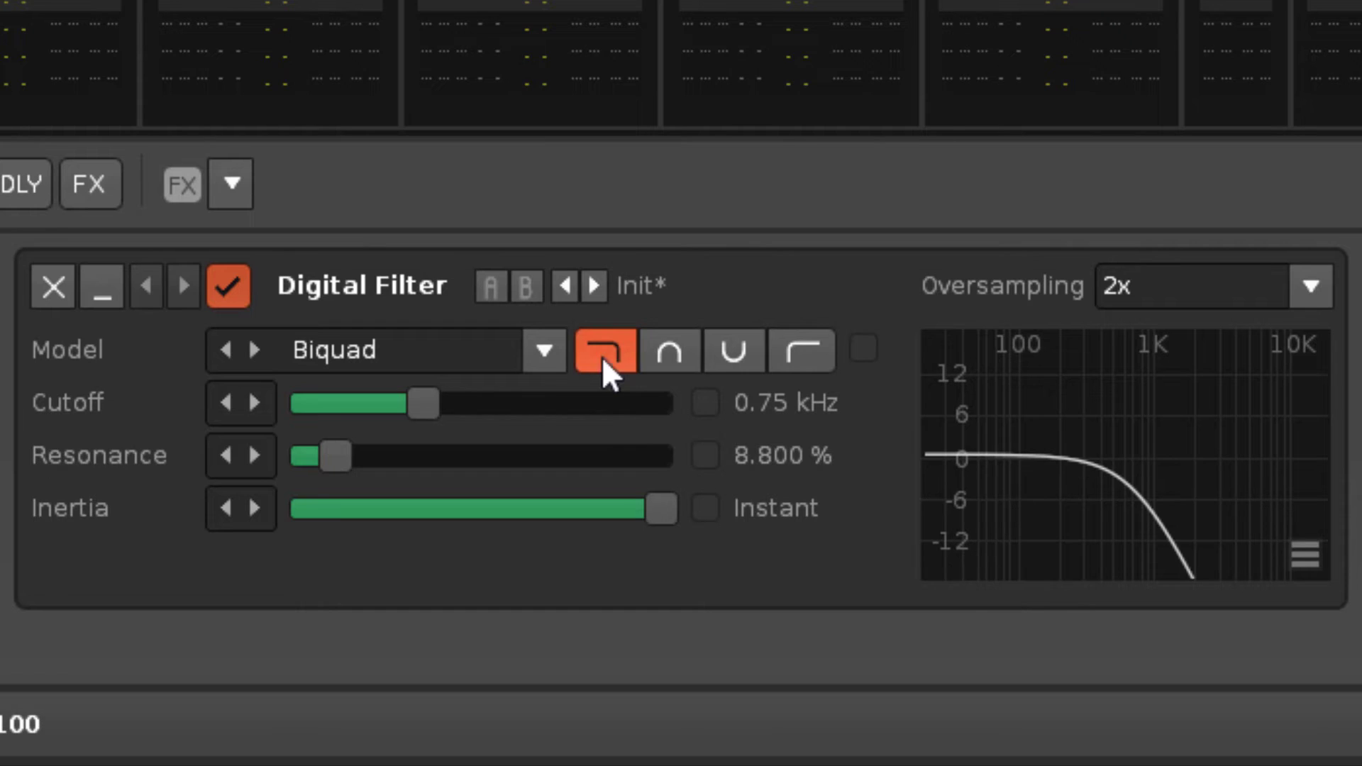
{"action": "left_click", "coordinate": [797, 354]}
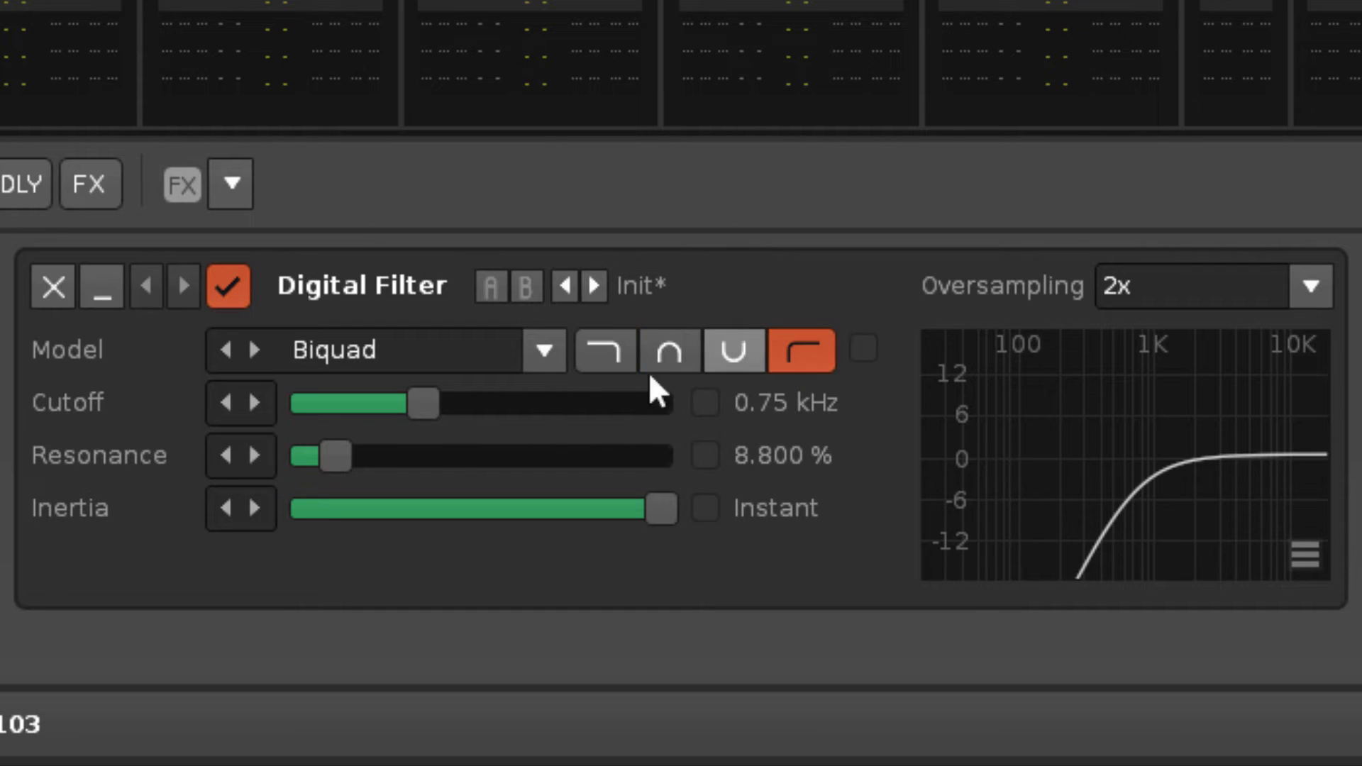
{"action": "left_click", "coordinate": [540, 350]}
{"action": "left_click", "coordinate": [389, 247]}
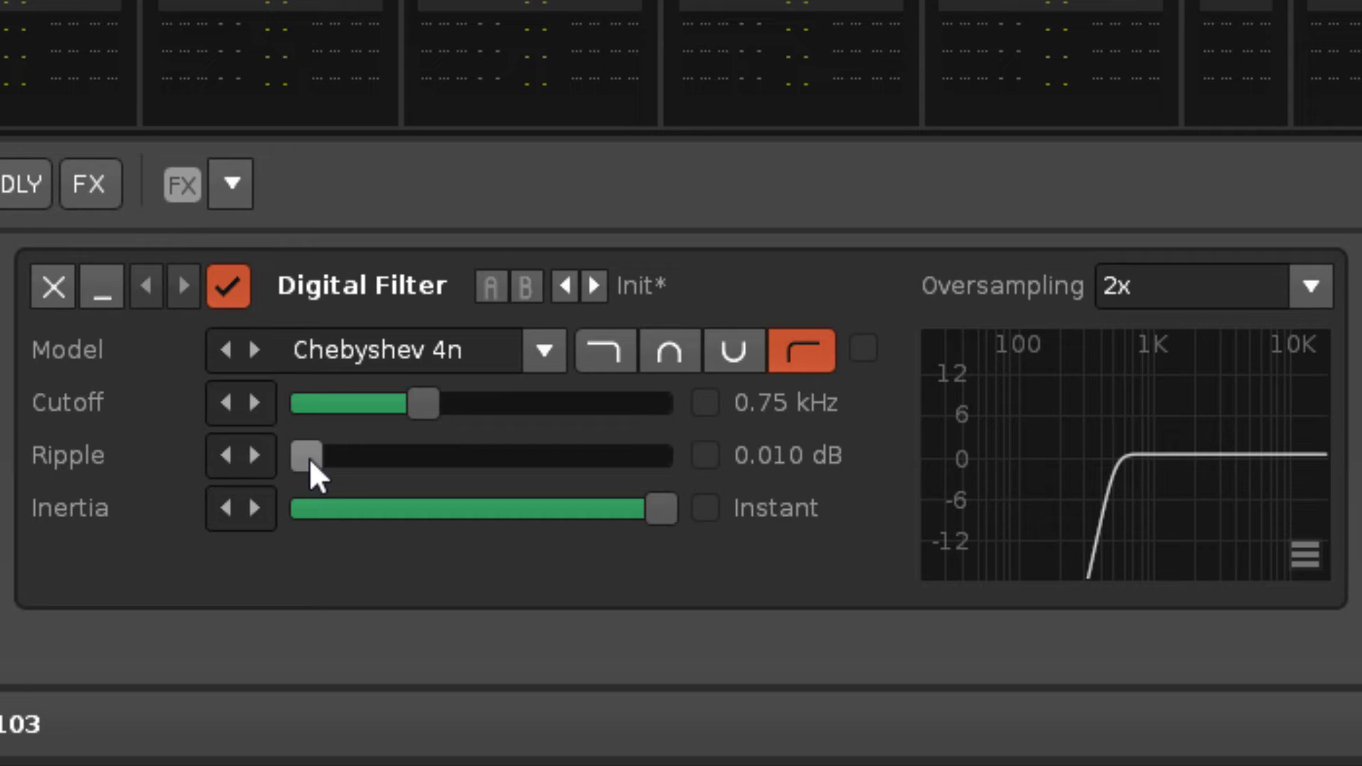
Step: Try 12 dB ripple, then set a Chebyshev 8n low-pass with 3.2 dB ripple at 20 kHz cutoff
{"action": "left_click_drag", "start_coordinate": [310, 458], "coordinate": [659, 458]}
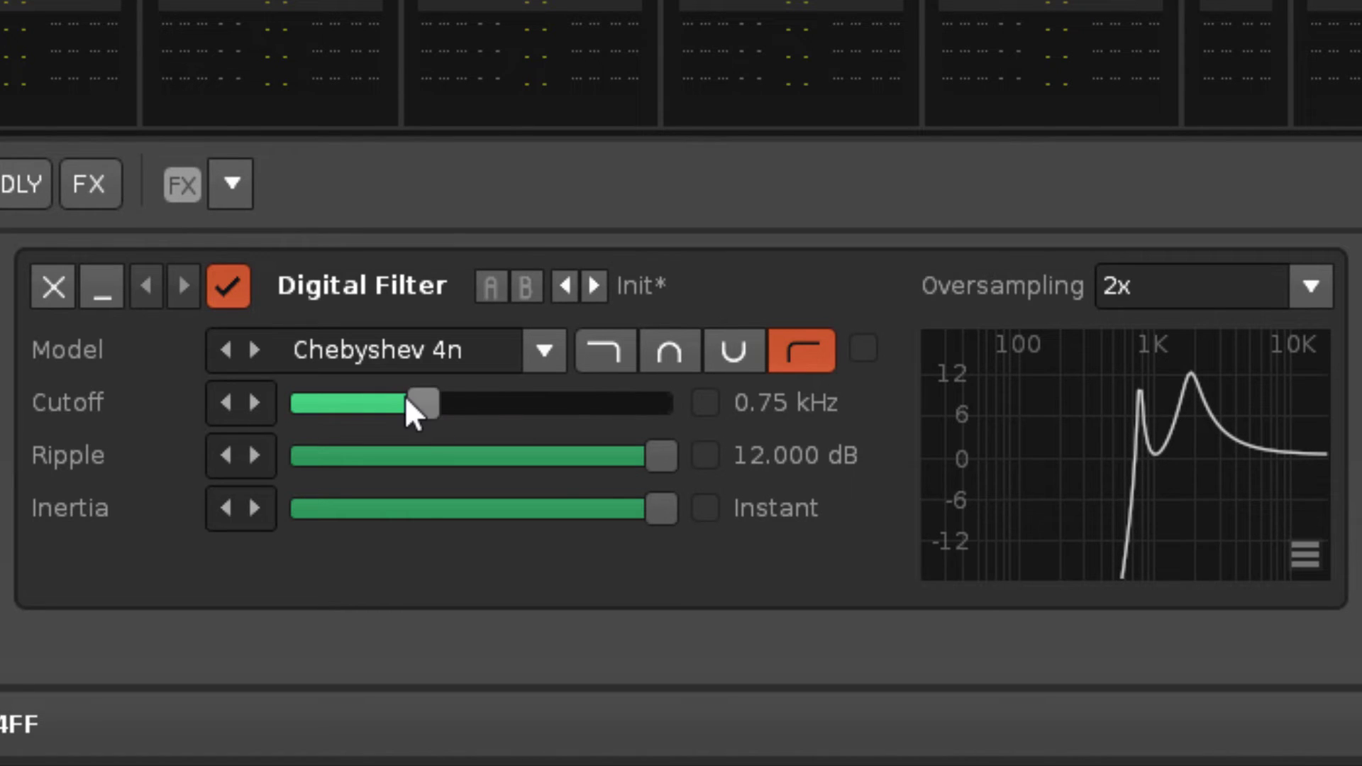
{"action": "mouse_move", "coordinate": [416, 402]}
{"action": "left_mouse_down"}
{"action": "mouse_move", "coordinate": [534, 402]}
{"action": "mouse_move", "coordinate": [304, 402]}
{"action": "mouse_move", "coordinate": [487, 402]}
{"action": "mouse_move", "coordinate": [398, 402]}
{"action": "left_mouse_up"}
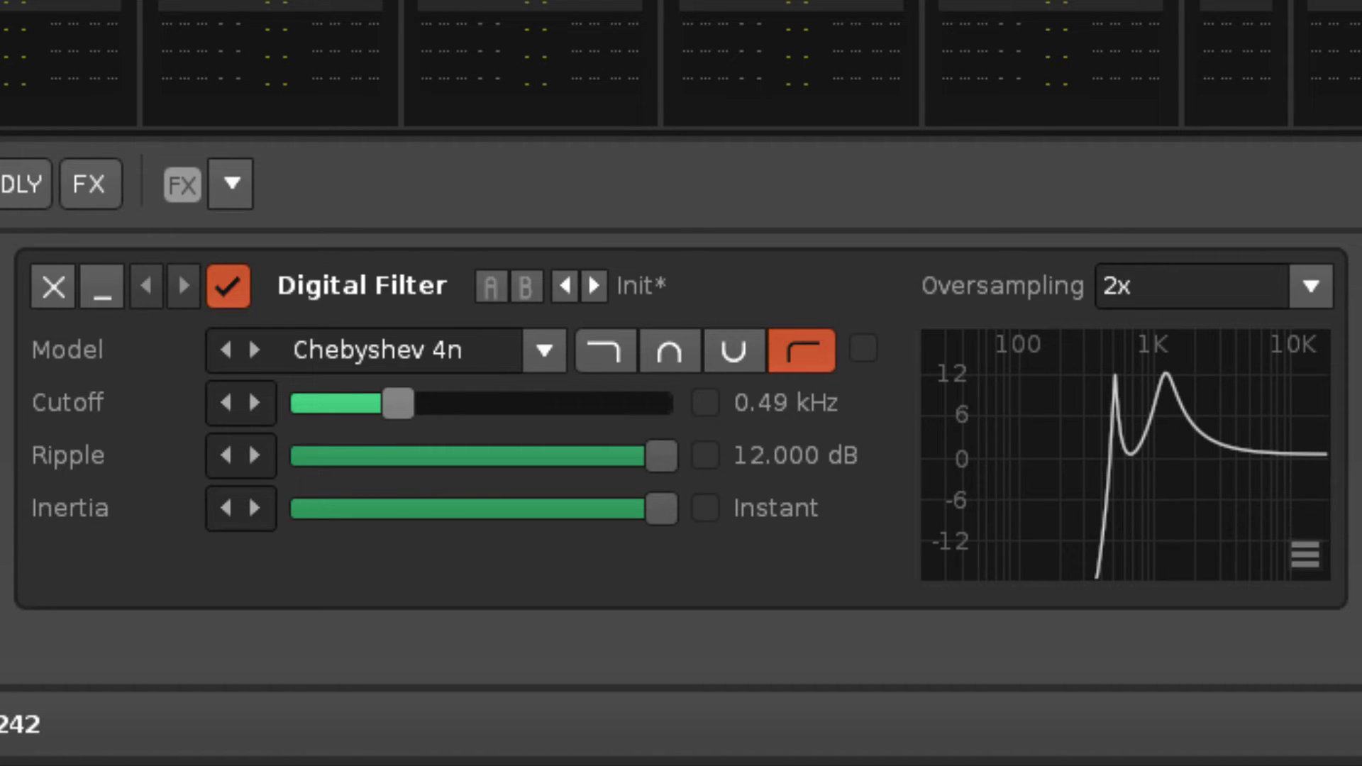
{"action": "left_click", "coordinate": [541, 348]}
{"action": "left_click", "coordinate": [496, 301]}
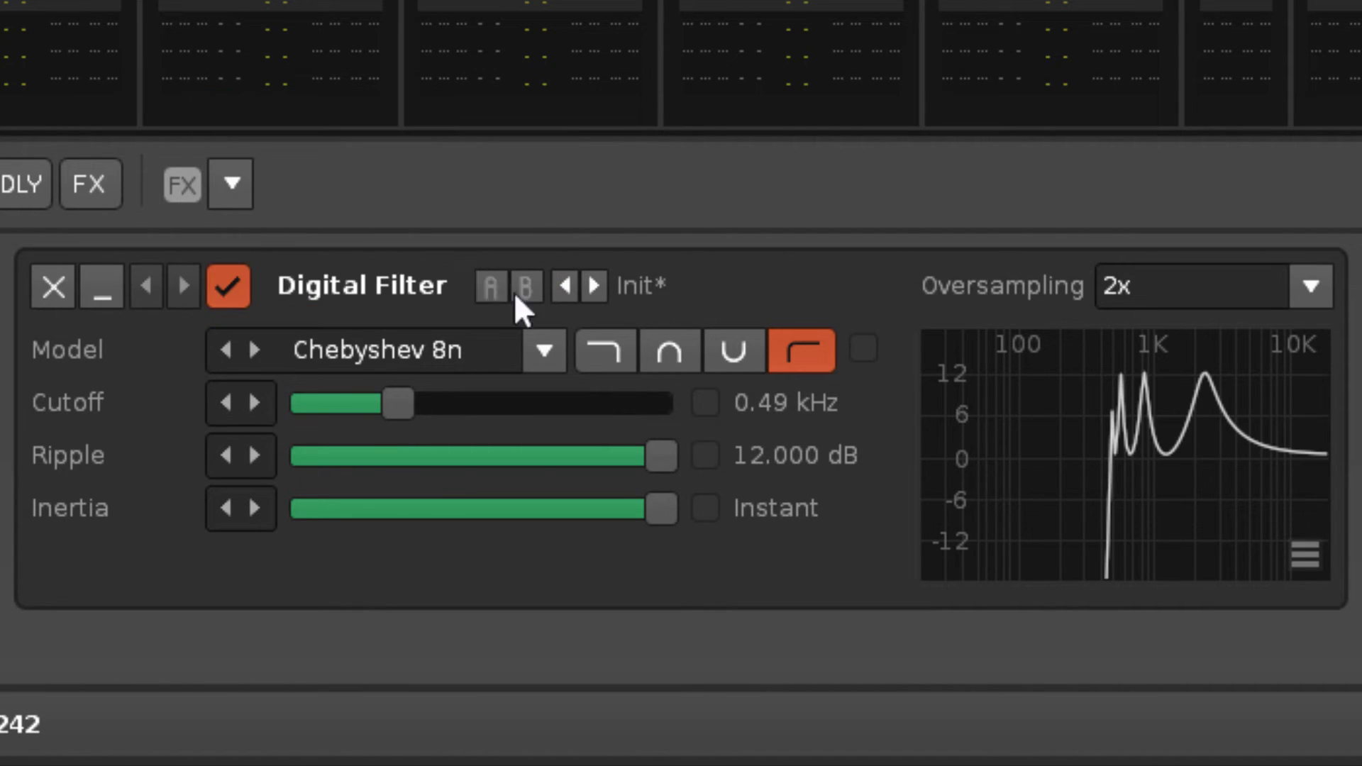
{"action": "left_click", "coordinate": [601, 354]}
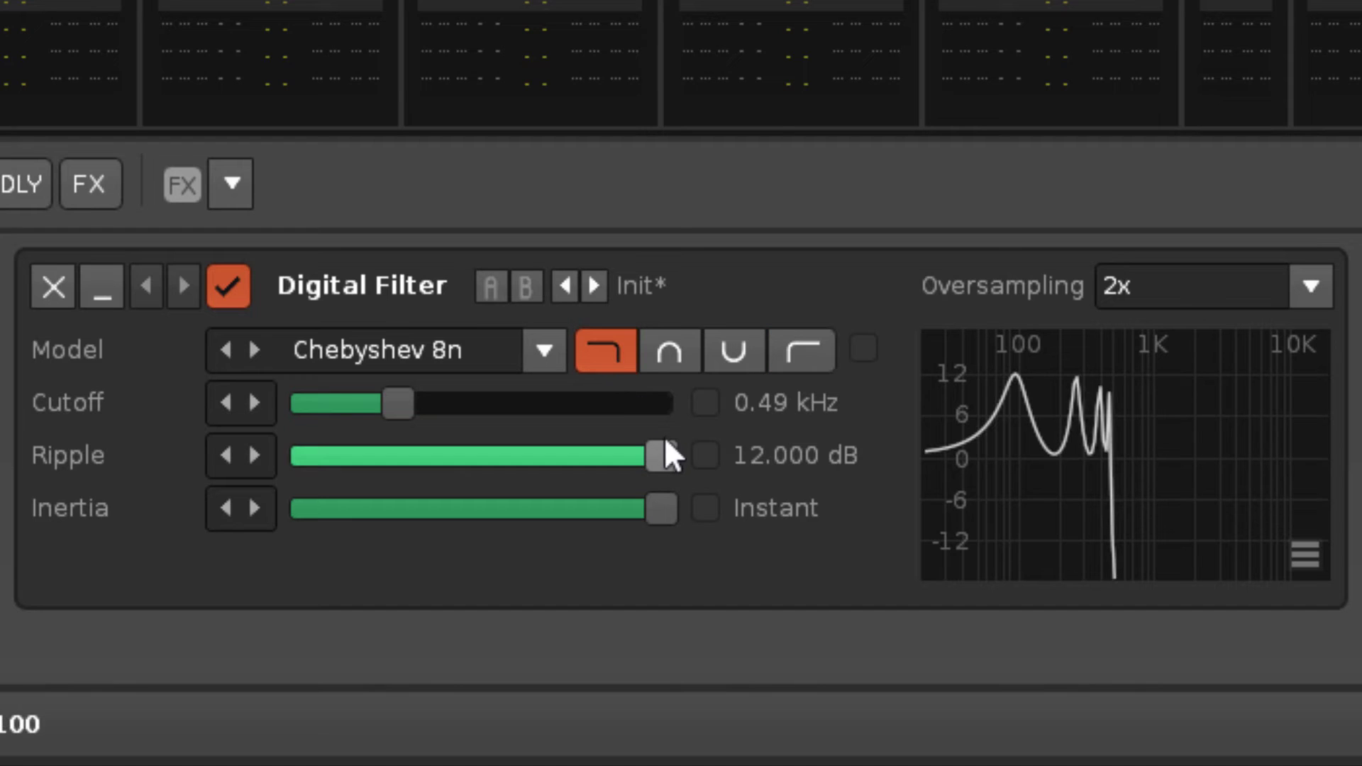
{"action": "mouse_move", "coordinate": [664, 459]}
{"action": "left_mouse_down"}
{"action": "mouse_move", "coordinate": [304, 459]}
{"action": "mouse_move", "coordinate": [667, 460]}
{"action": "left_mouse_up"}
{"action": "left_click_drag", "start_coordinate": [409, 397], "coordinate": [494, 402]}
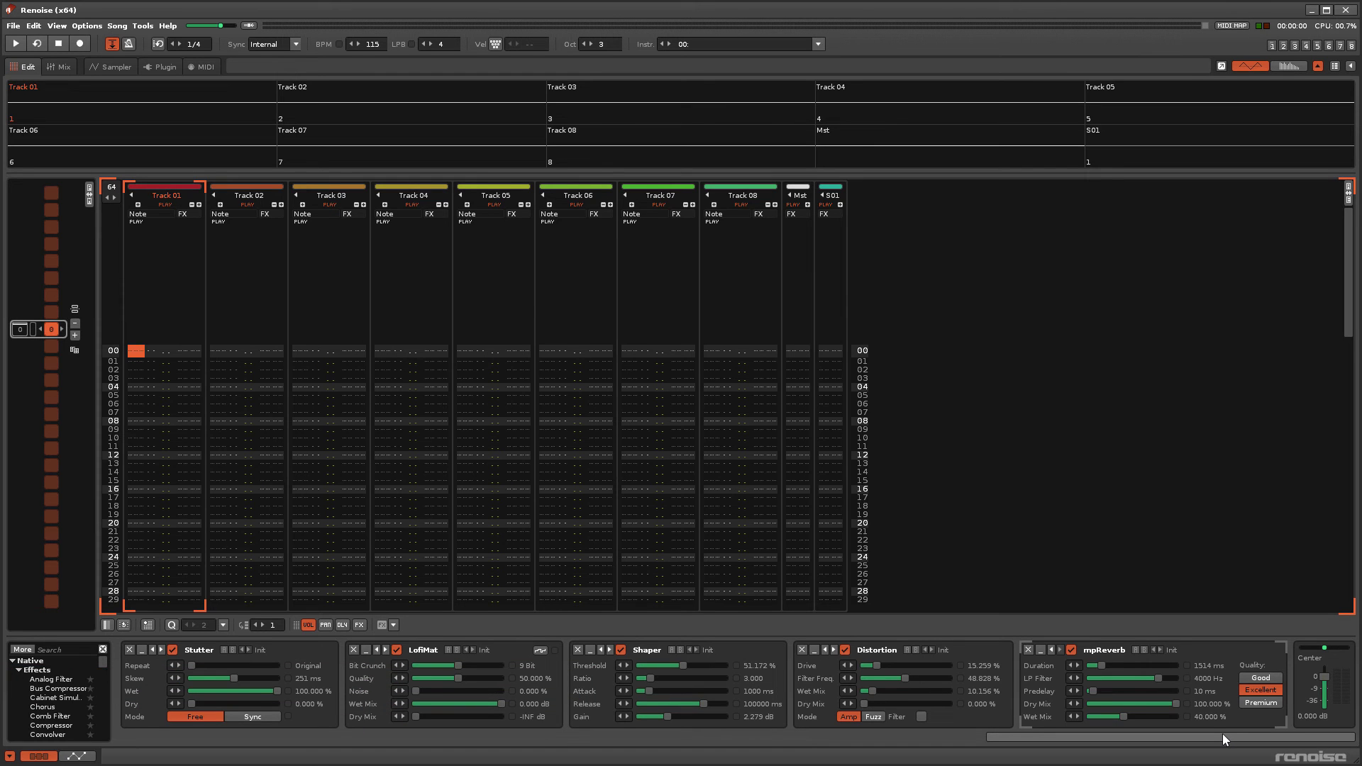
Step: Scroll the DSP chain across and bring up Track 01, whose effect chain has no devices
{"action": "left_click_drag", "start_coordinate": [1223, 738], "coordinate": [216, 726]}
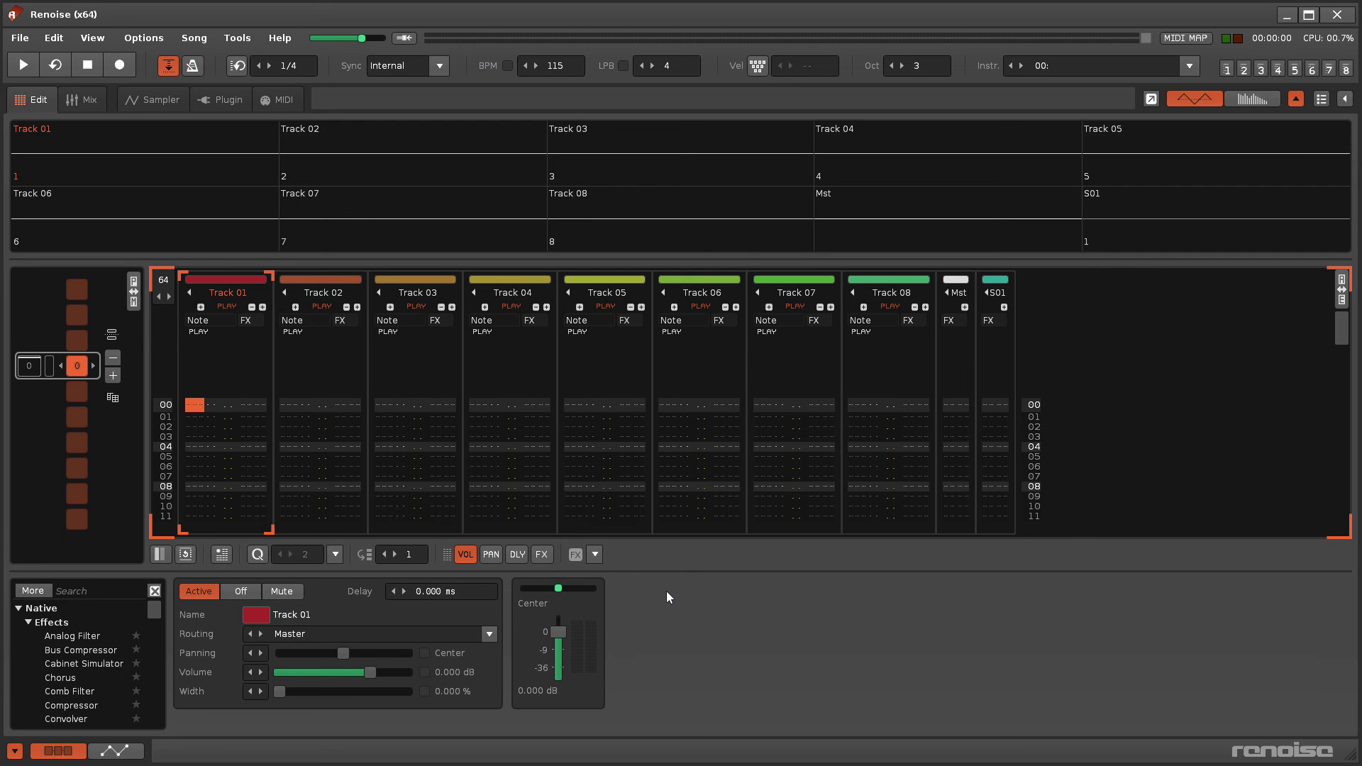
Step: Insert Scream Filter (dep.) and then Filter (dep.) from Add Native > EQ_Filter into Track 01's chain
{"action": "right_click", "coordinate": [666, 590]}
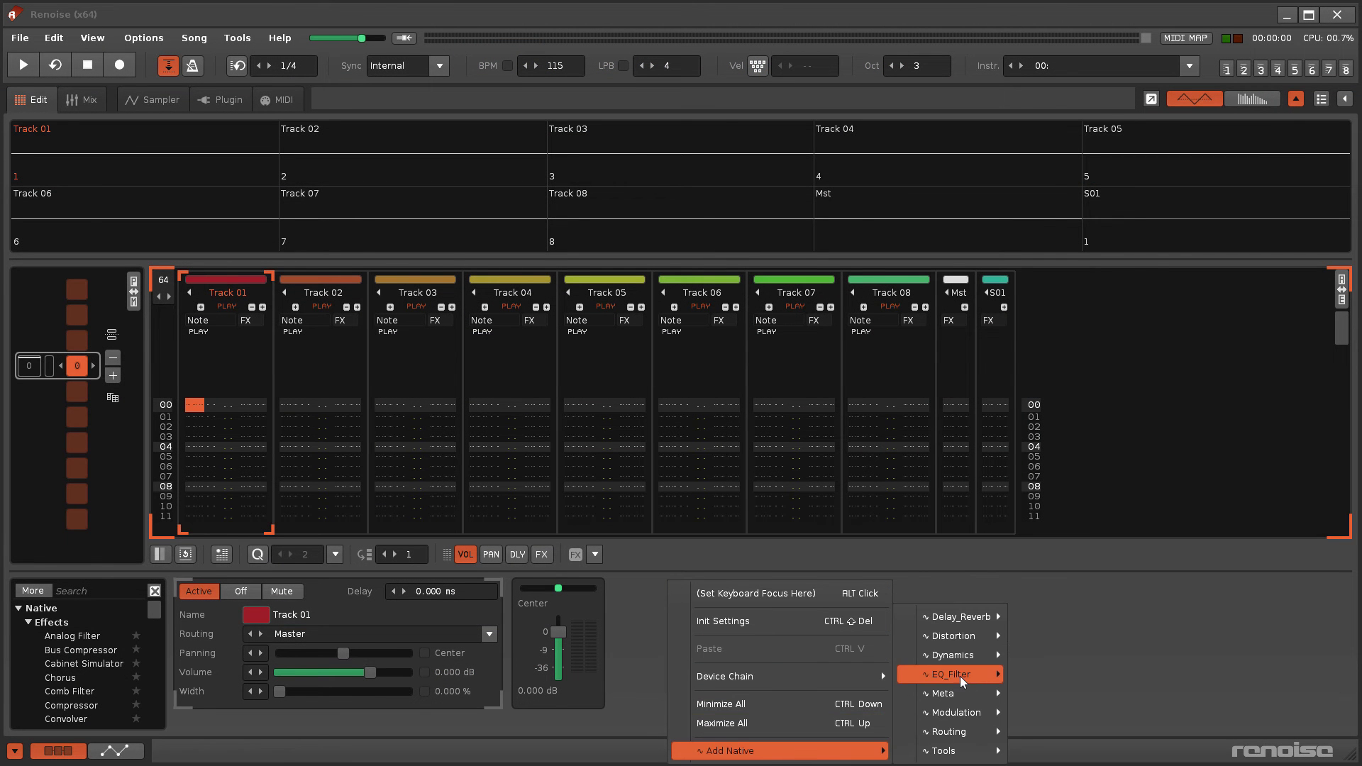
{"action": "mouse_move", "coordinate": [961, 677]}
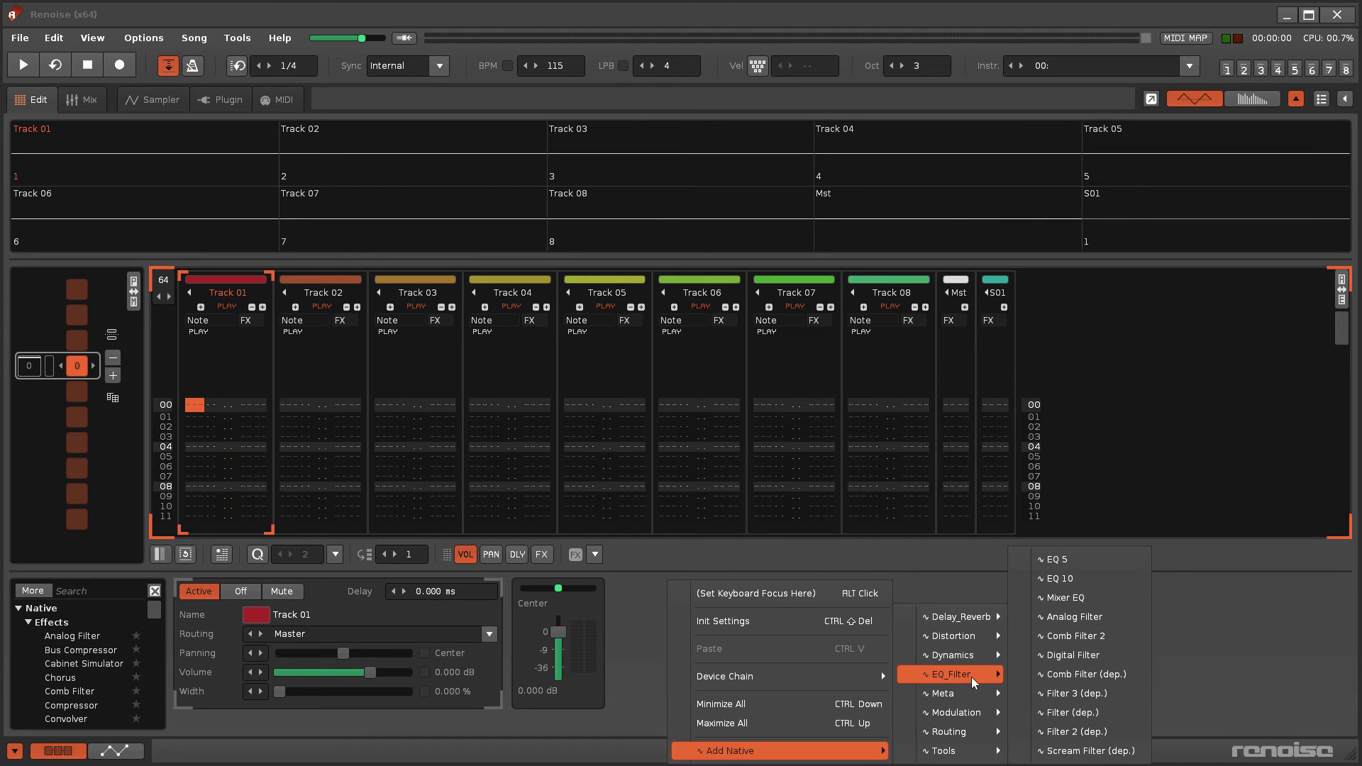
{"action": "left_click", "coordinate": [1056, 752]}
{"action": "right_click", "coordinate": [981, 614]}
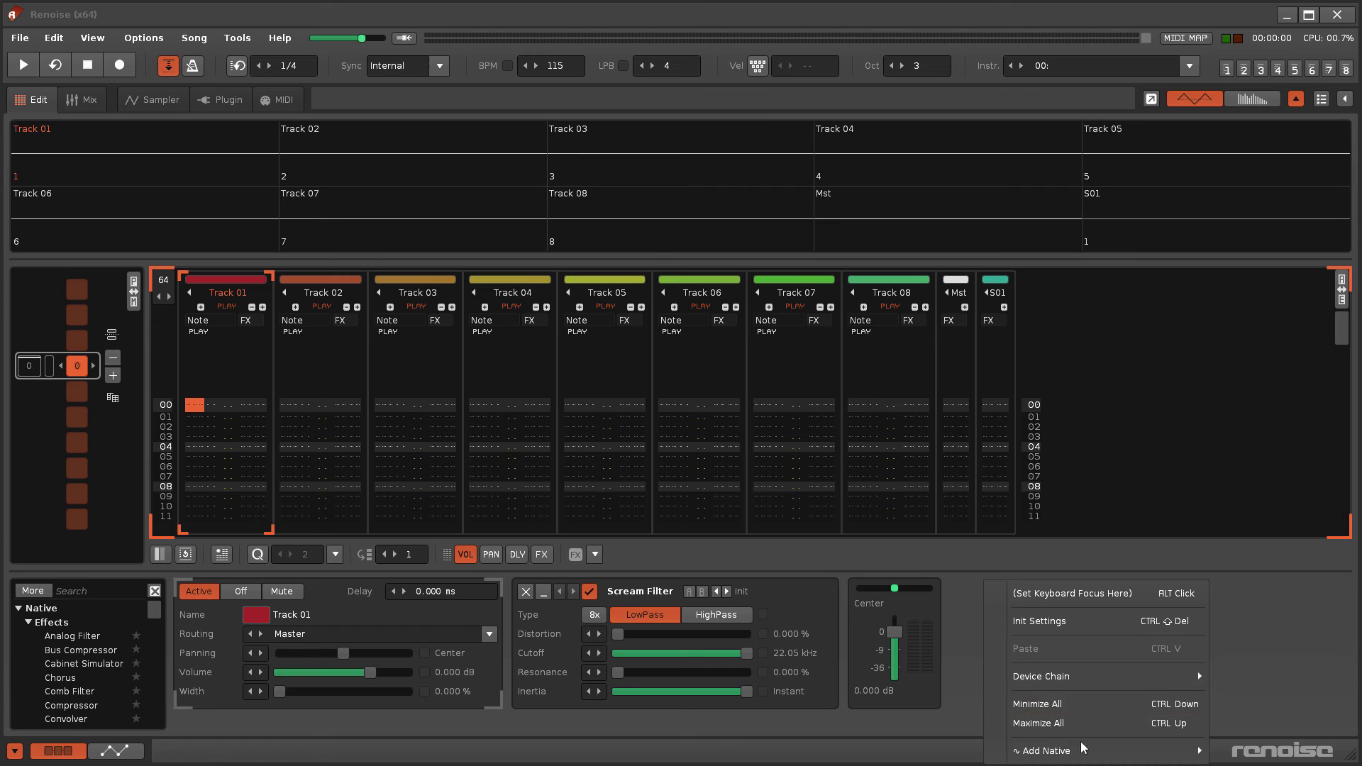
{"action": "mouse_move", "coordinate": [1083, 749]}
{"action": "mouse_move", "coordinate": [1238, 678]}
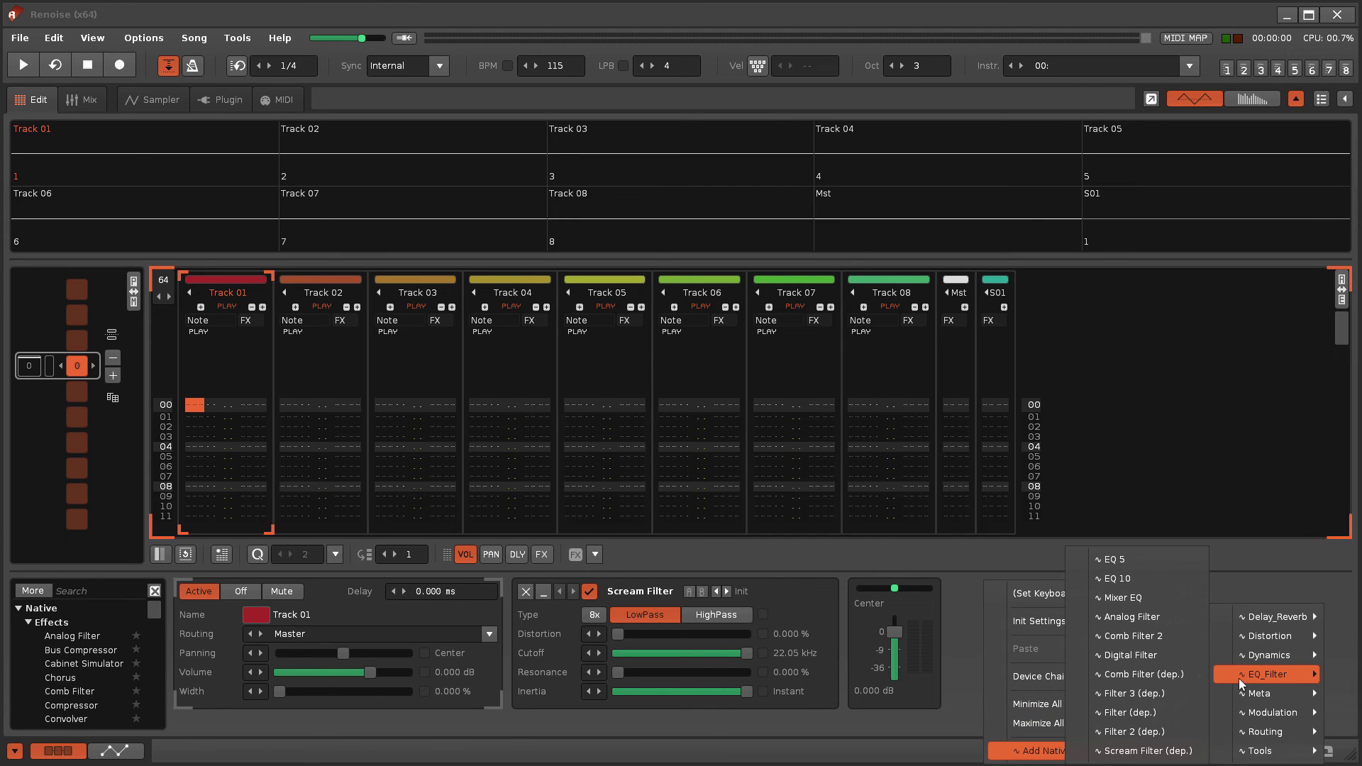
{"action": "left_click", "coordinate": [1166, 712]}
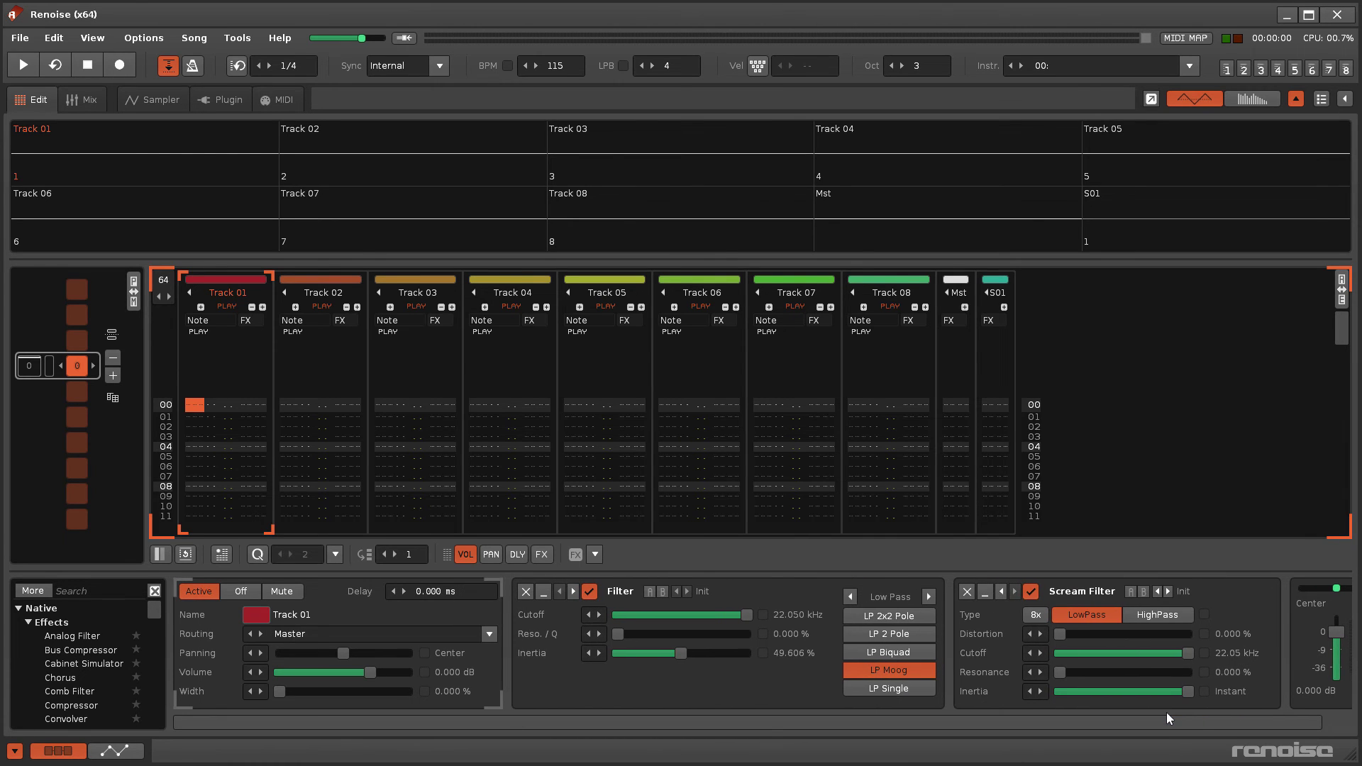